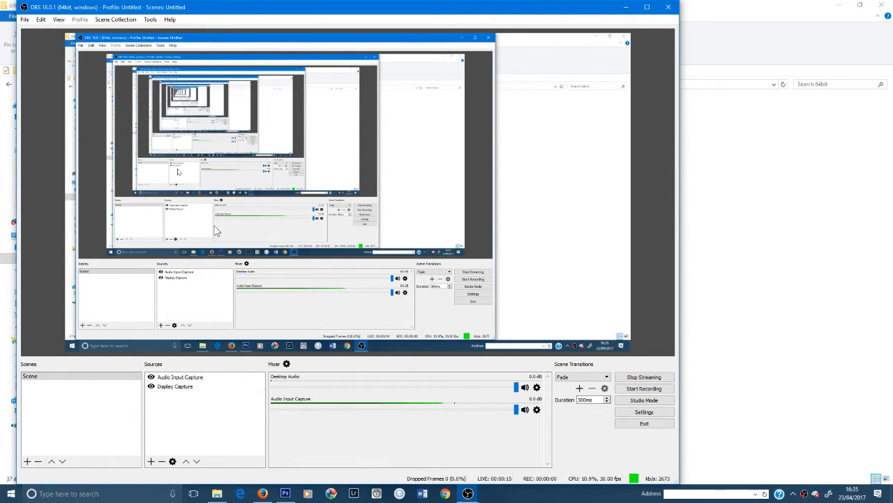
Switch to the OBS window that is not streaming and create a new Image source with the default name.
left_click(468, 493)
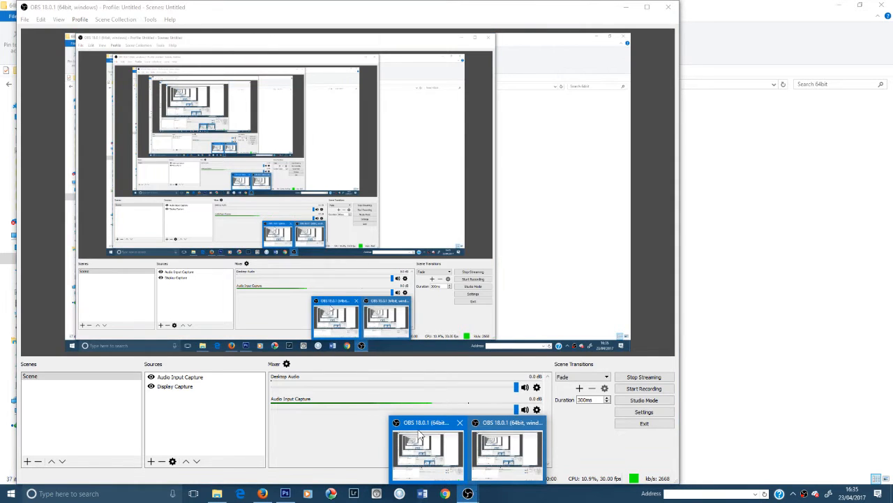
left_click(566, 120)
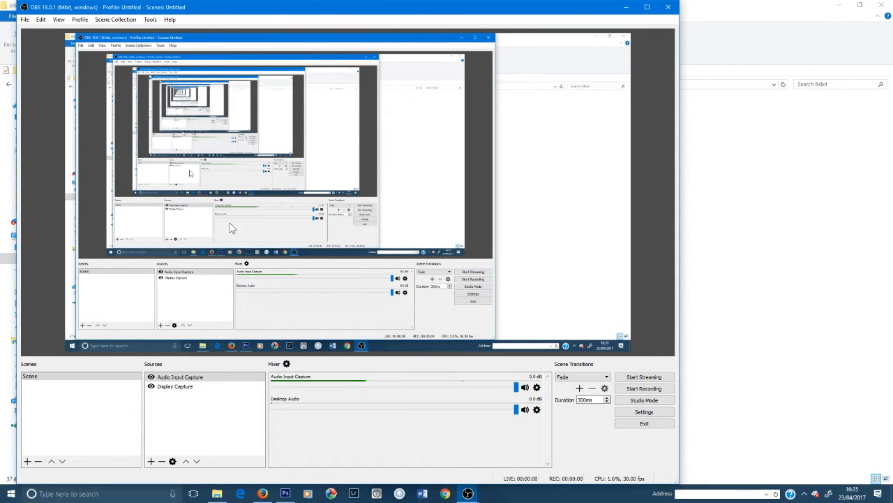
left_click(150, 463)
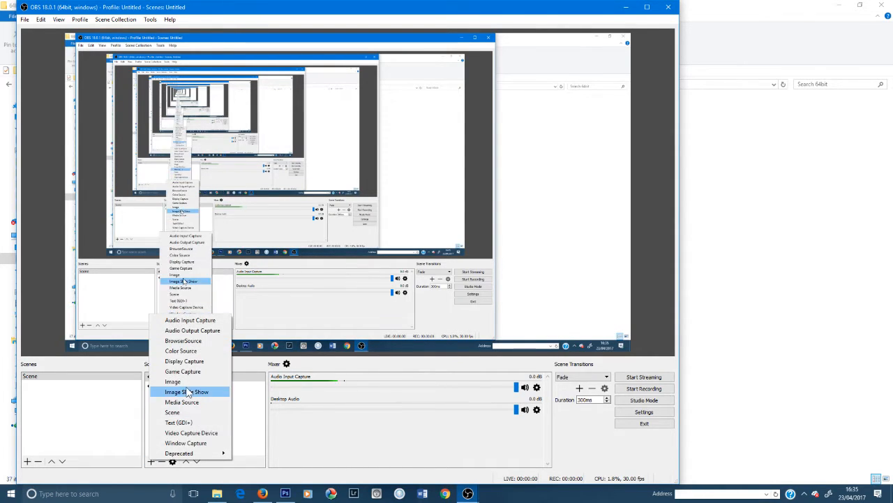
left_click(192, 384)
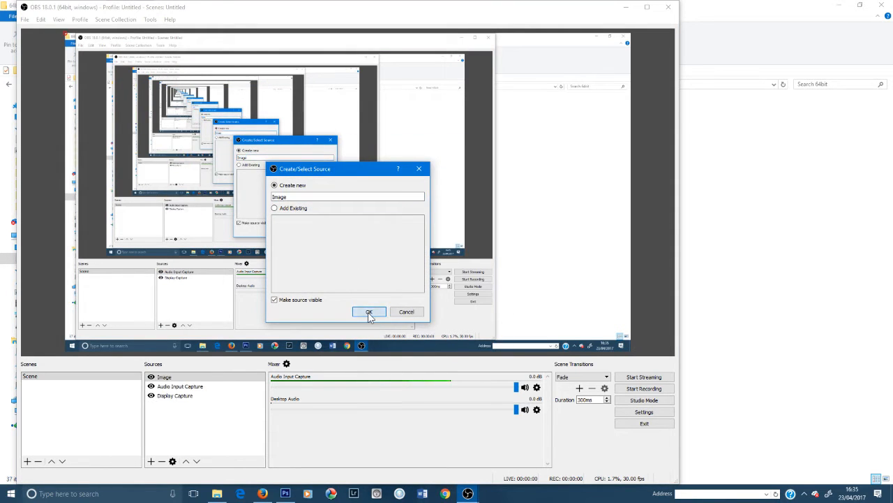
left_click(367, 312)
Load NXTGENDTM2.png from the Overlay Vids folder into the Image source and scale the overlay to fill the canvas.
left_click(489, 271)
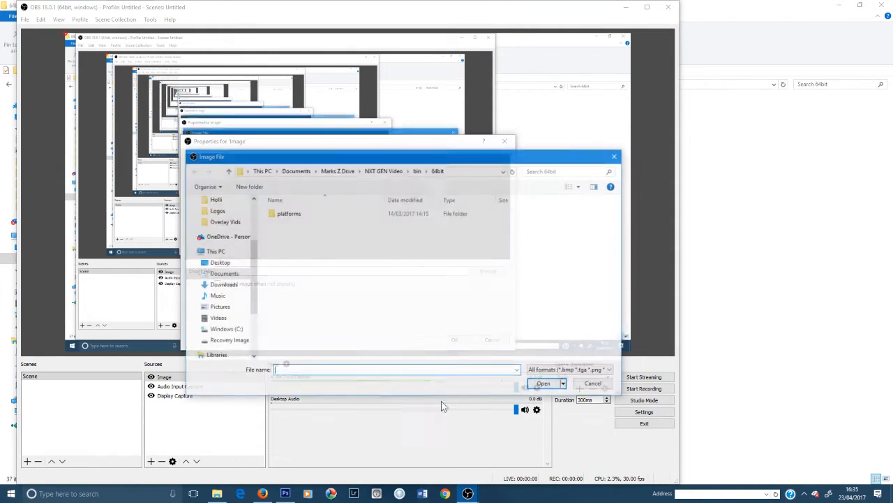
left_click(244, 245)
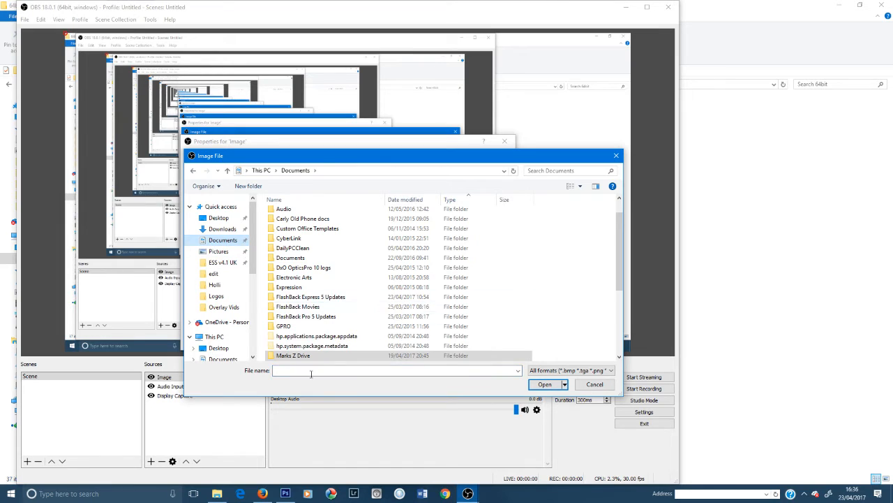
scroll(328, 293, "down", 4)
double_click(299, 239)
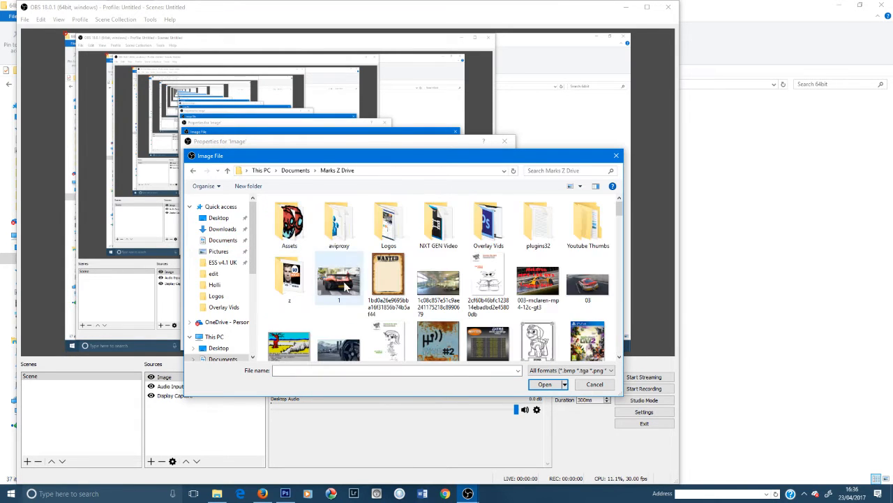
double_click(489, 223)
scroll(505, 312, "down", 1)
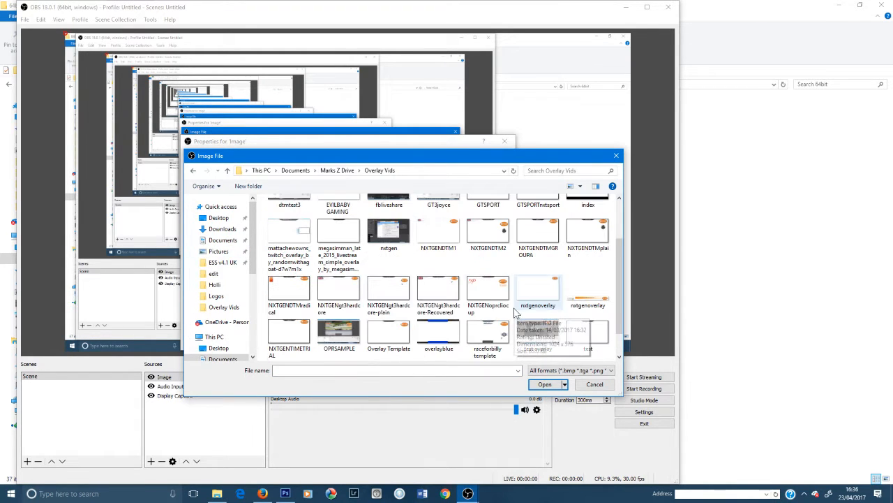
double_click(489, 237)
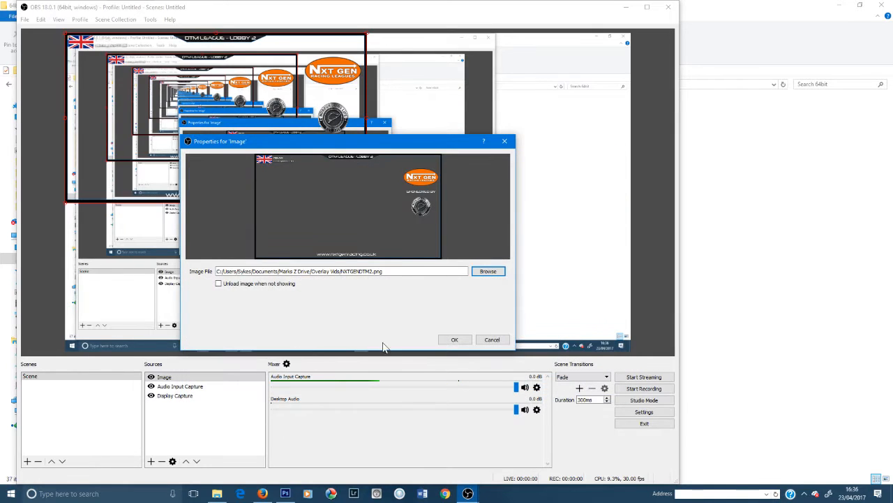
left_click(454, 340)
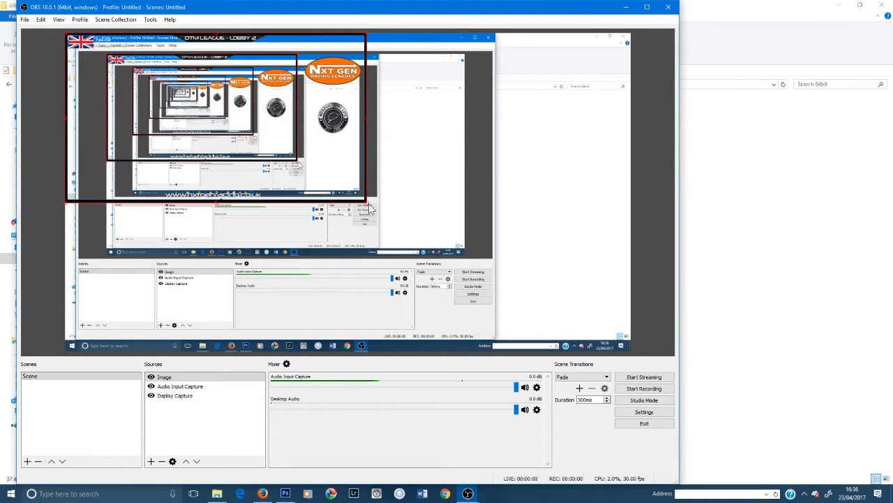
left_click_drag(370, 208, 605, 358)
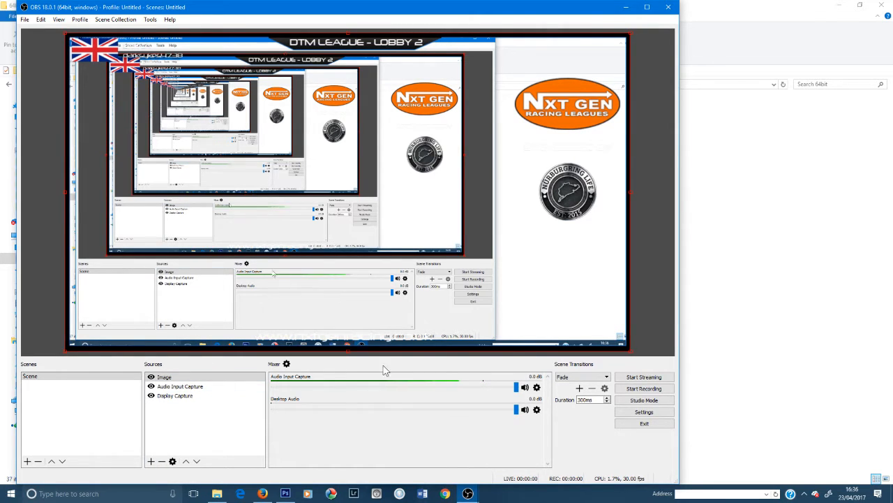
Add a new BrowserSource to the scene with the default name.
left_click(151, 461)
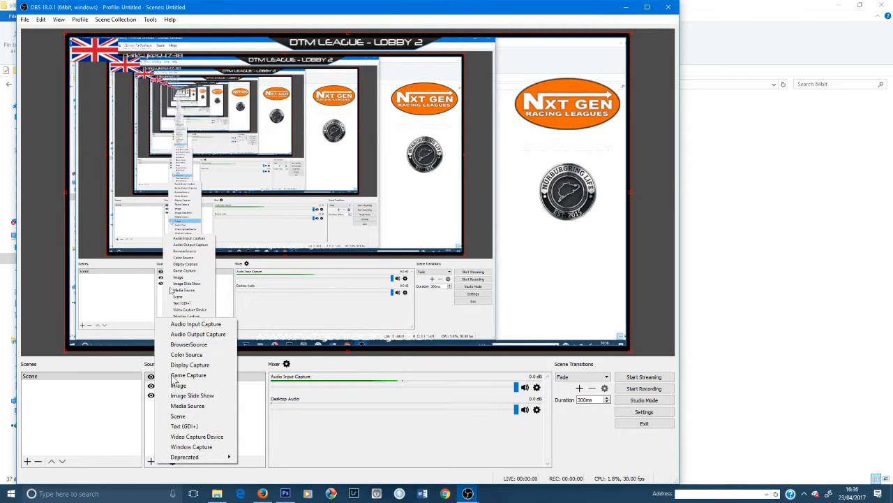
left_click(188, 344)
left_click(371, 312)
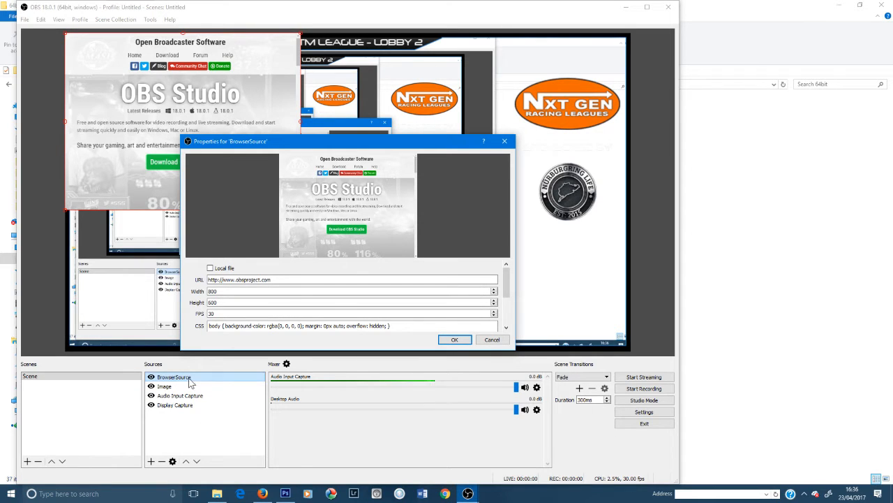
Switch to Firefox, open the GT SPORT BETA TIME TRIAL video's details from the YouTube dashboard and copy its video URL.
left_click(262, 493)
left_click(167, 99)
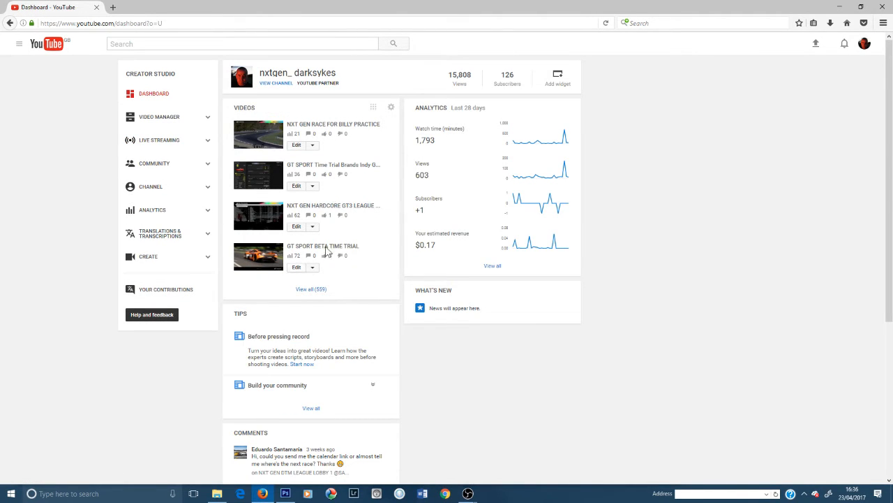
left_click(323, 246)
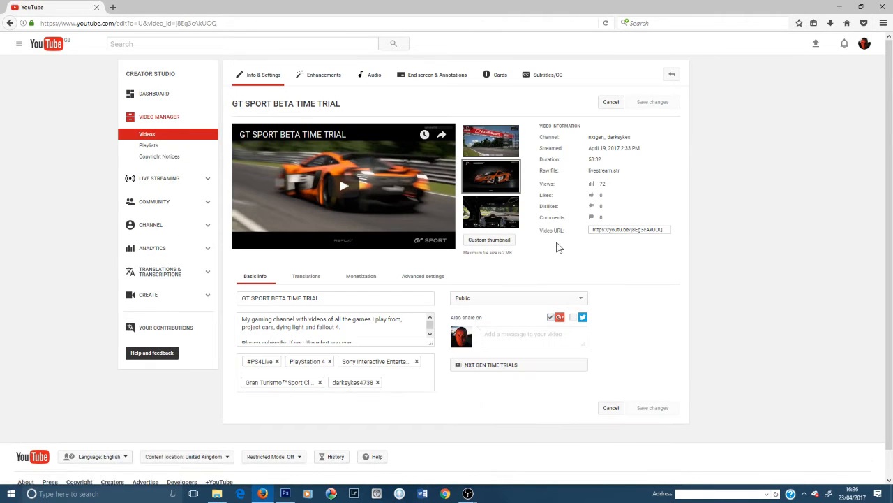
left_click(667, 232)
key("ctrl+c")
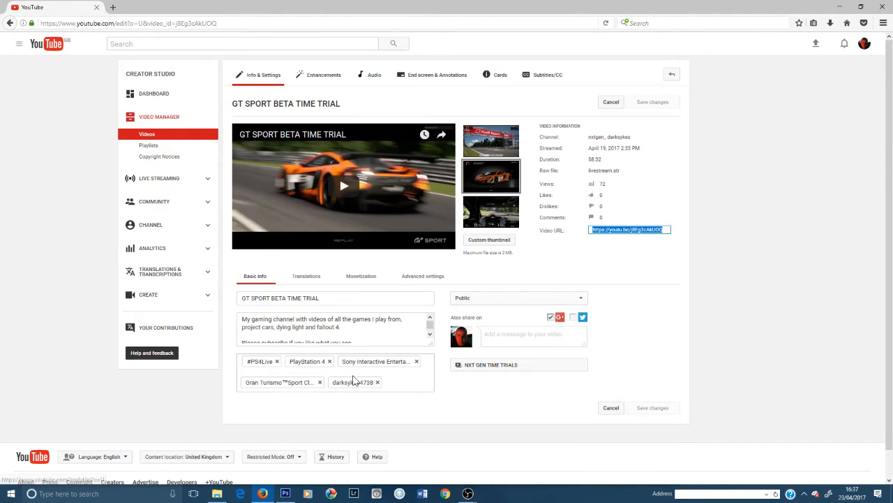
Back in OBS, replace the browser source's URL with the copied video link and set its size to 1920 by 1080.
left_click(466, 493)
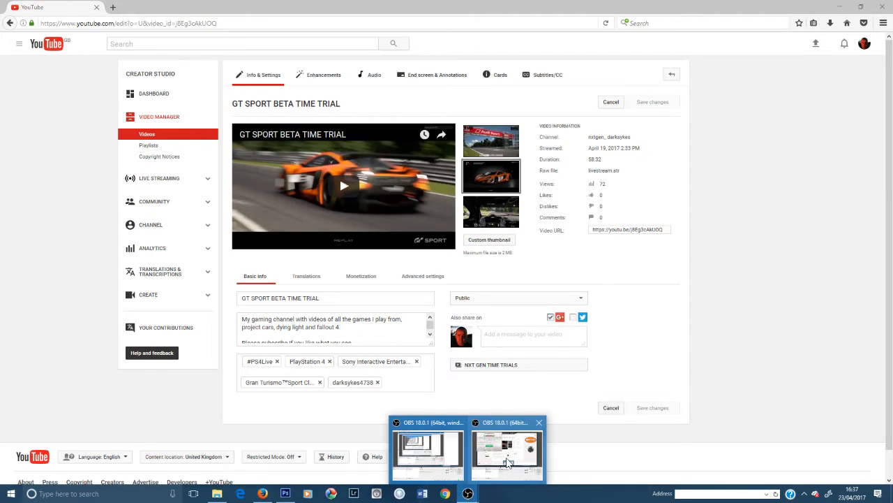
left_click(508, 461)
triple_click(284, 281)
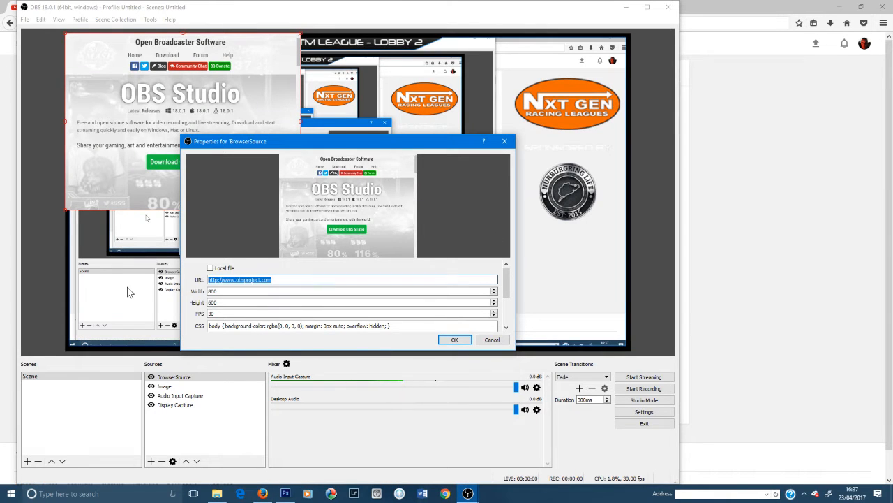
key("ctrl+v")
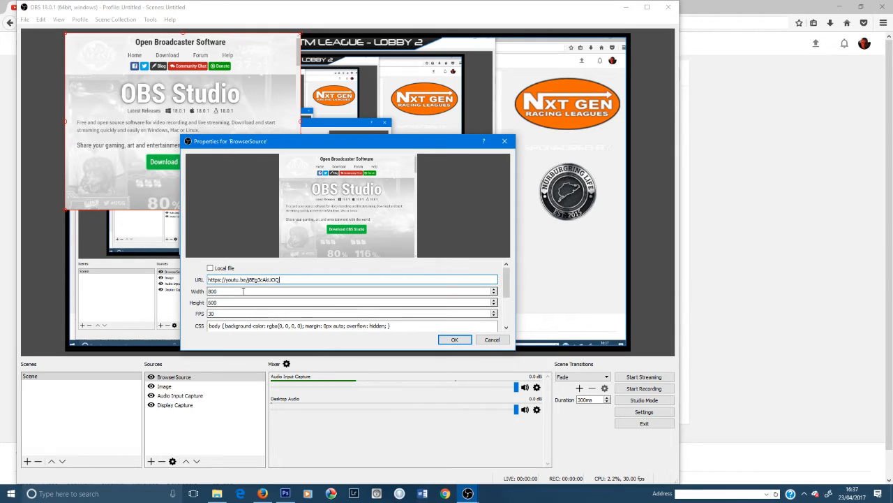
key("Tab")
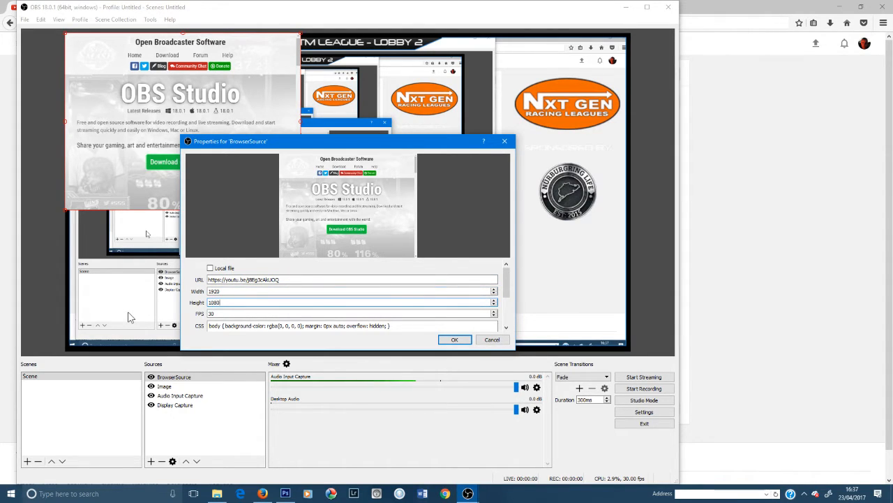
left_click(454, 339)
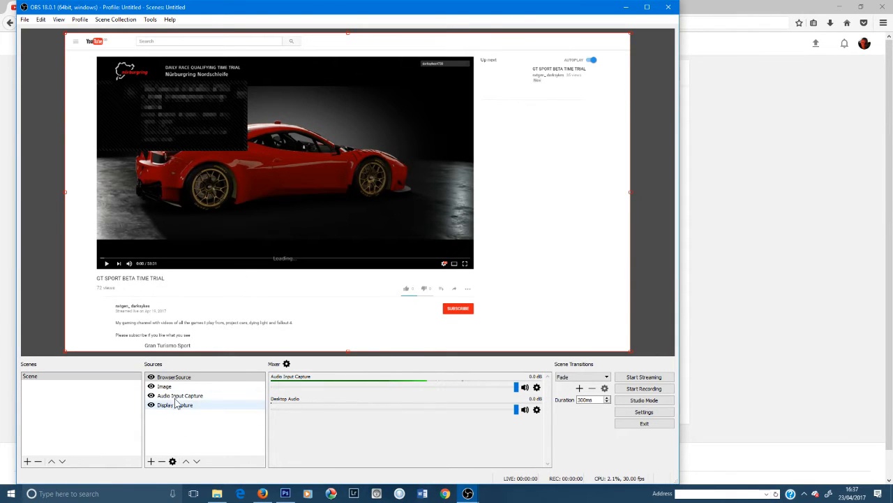
Move the Image source above BrowserSource so the overlay sits on top of the web page.
left_click(183, 378)
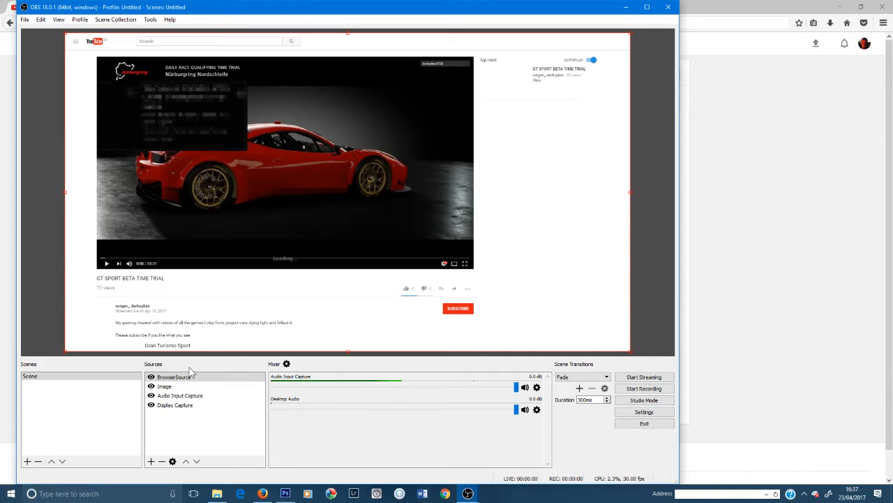
left_click(166, 389)
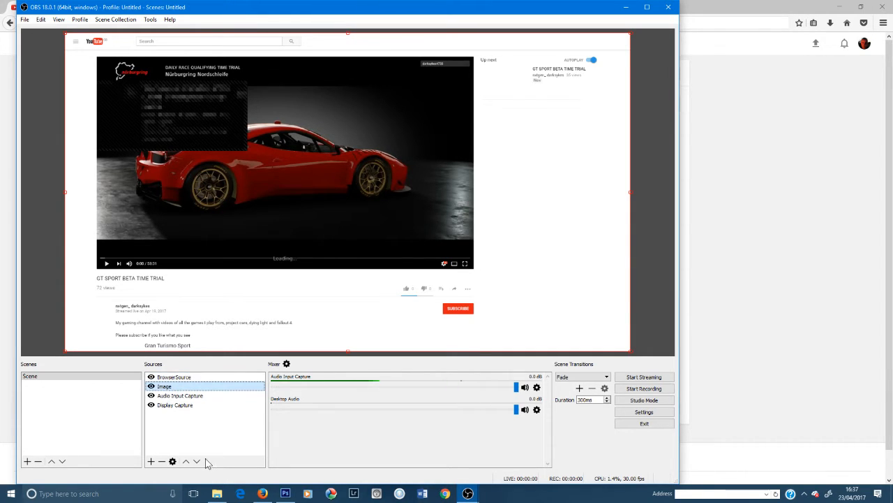
left_click(186, 462)
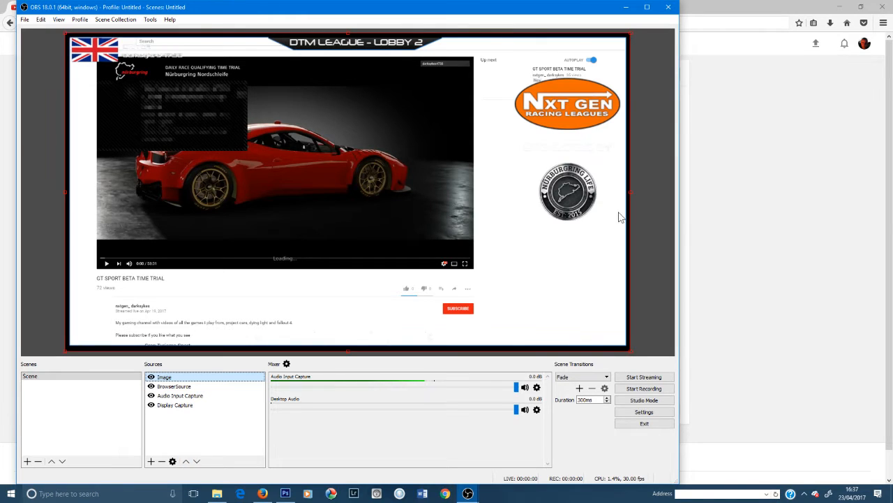
Interact with BrowserSource to put the YouTube video in full screen and start playback, and close the interaction window.
left_click(187, 386)
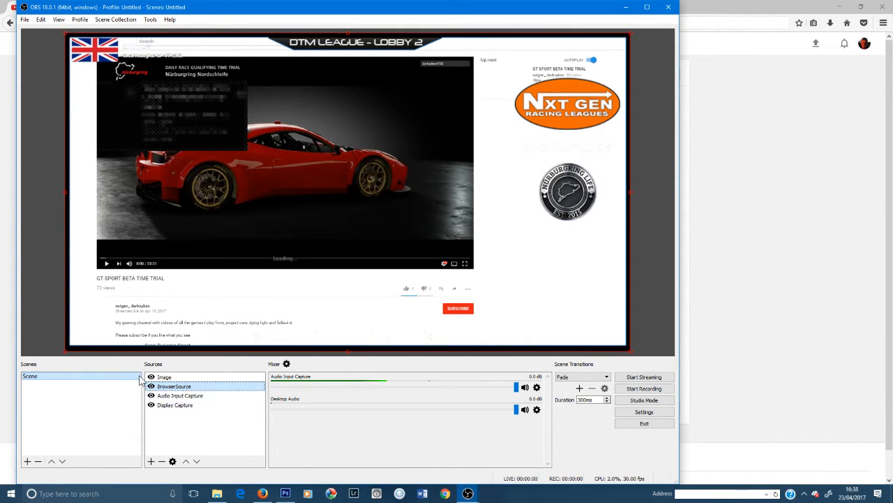
right_click(408, 191)
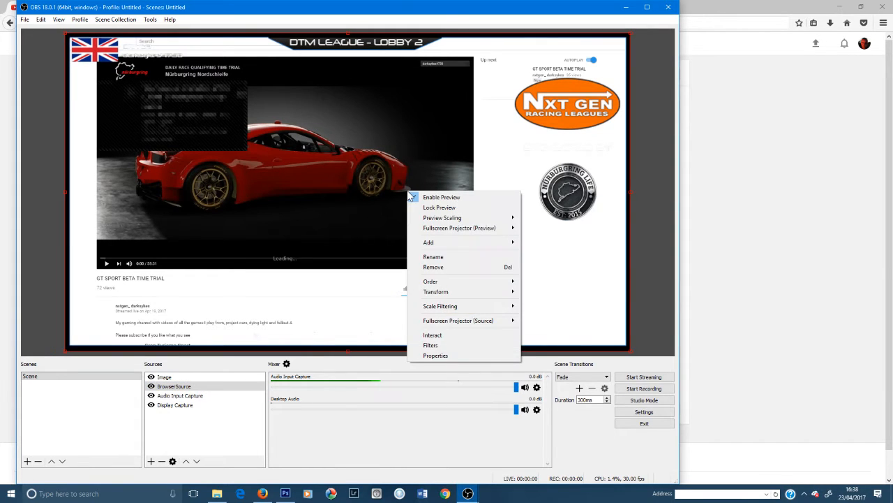
left_click(467, 336)
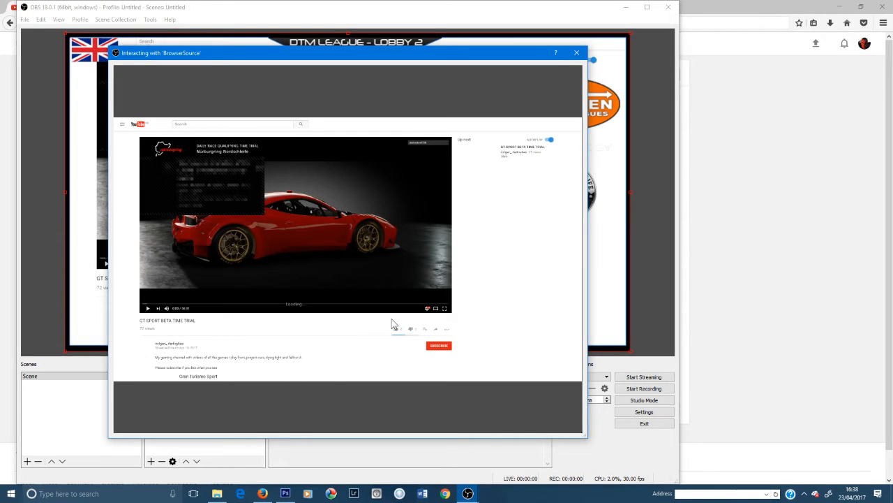
left_click(444, 308)
left_click(558, 374)
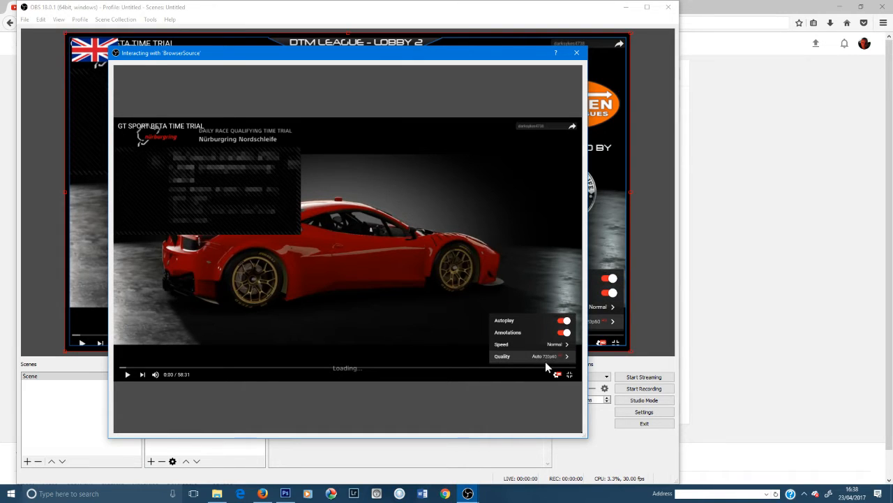
left_click(558, 374)
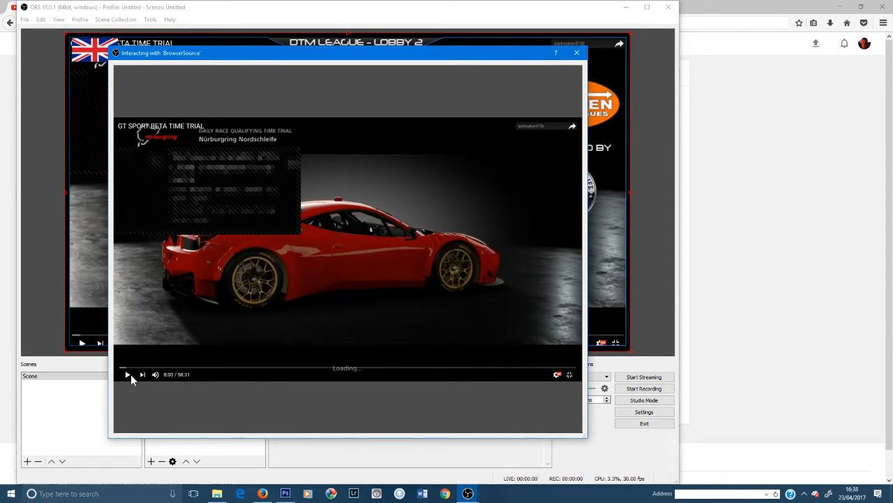
left_click(577, 53)
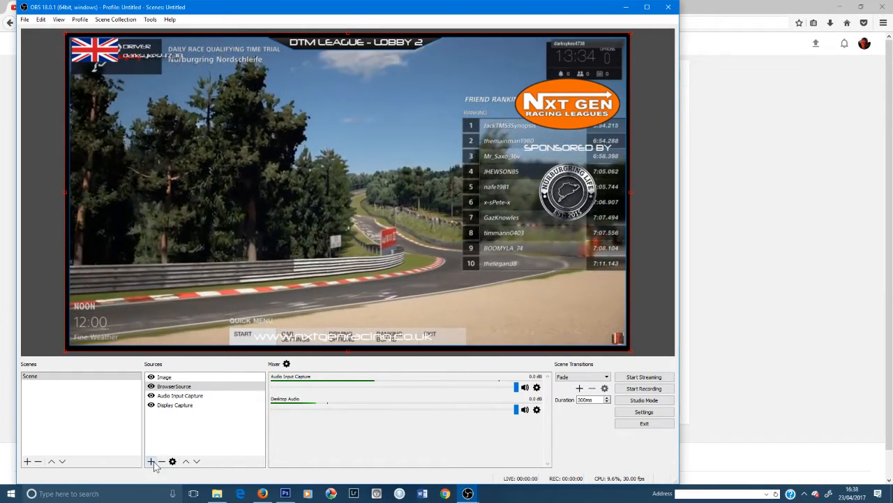
Add a new Text (GDI+) source that reads "Hello from me" in Arial.
left_click(151, 461)
left_click(187, 423)
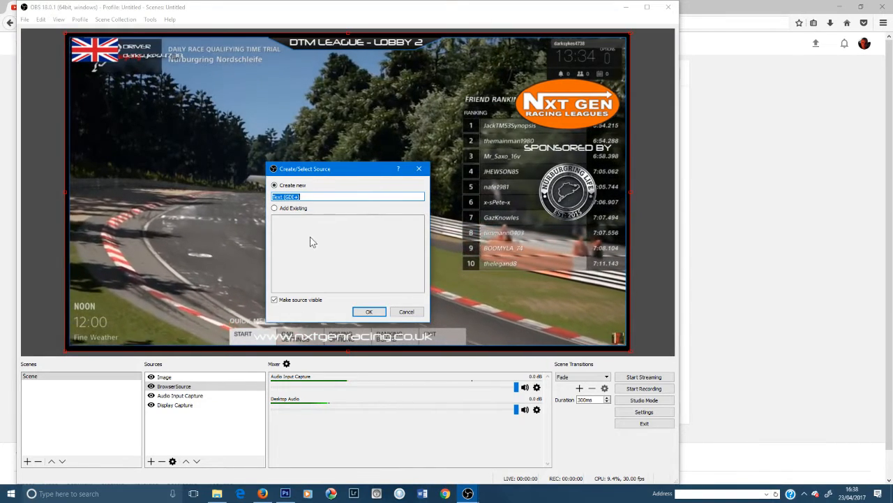
left_click(369, 311)
left_click(316, 320)
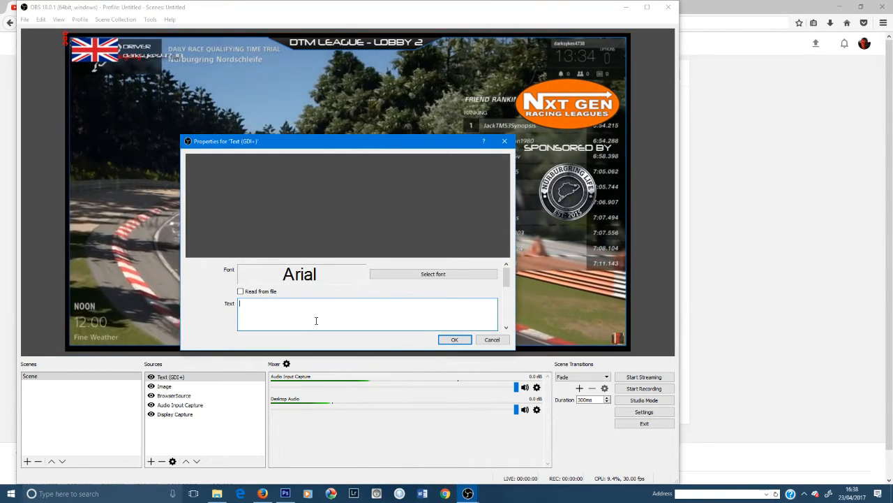
type("Hello f")
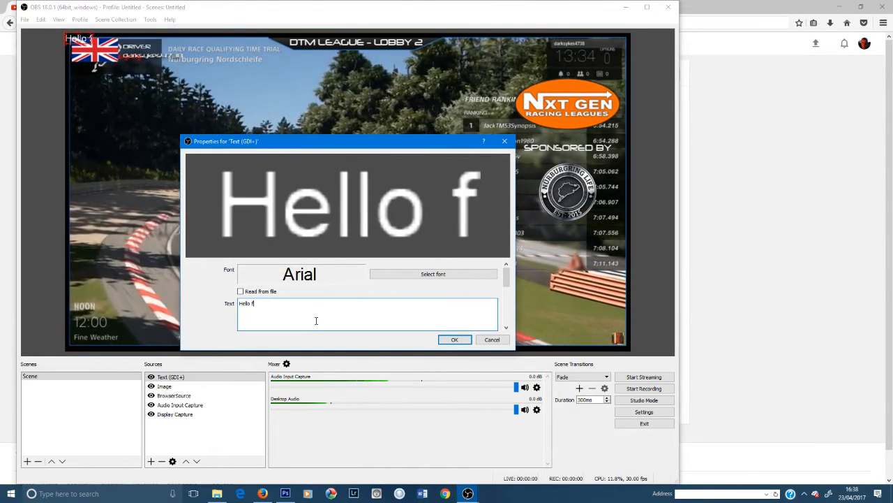
type("rom me")
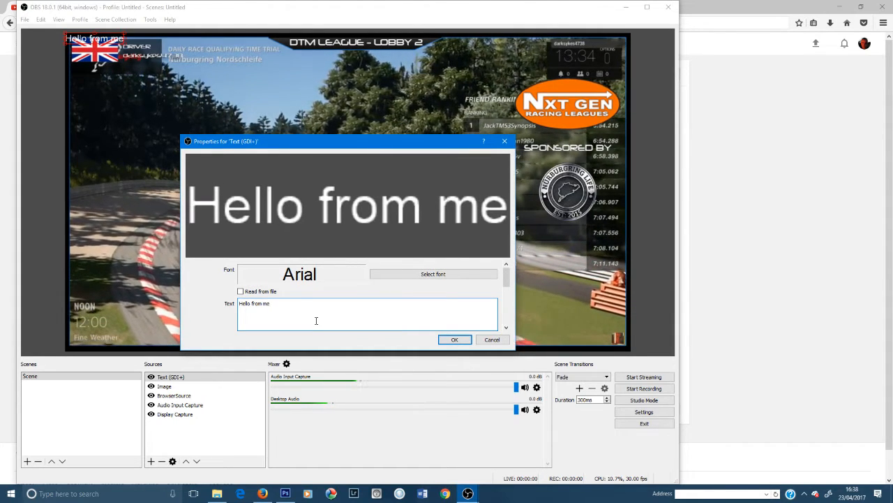
left_click(455, 339)
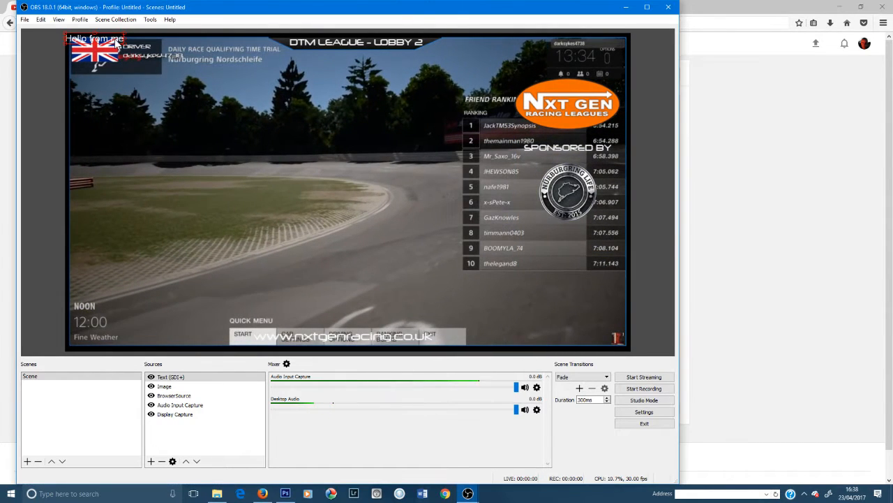
Enlarge the "Hello from me" text below the driver name and add a Scroll filter to it.
left_click_drag(455, 139, 186, 121)
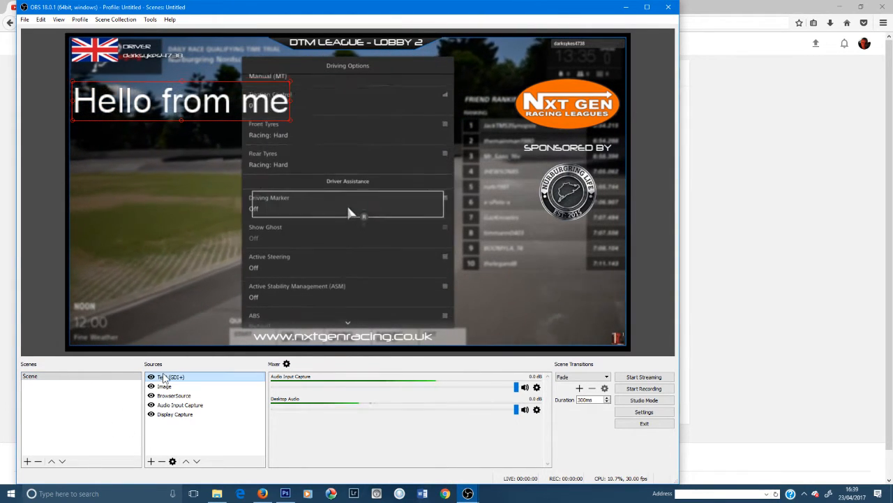
left_click(180, 378)
right_click(179, 377)
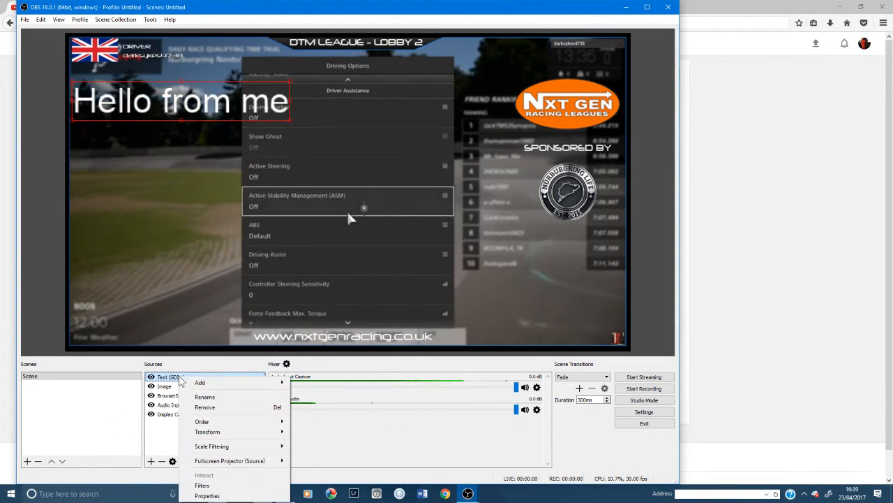
left_click(240, 483)
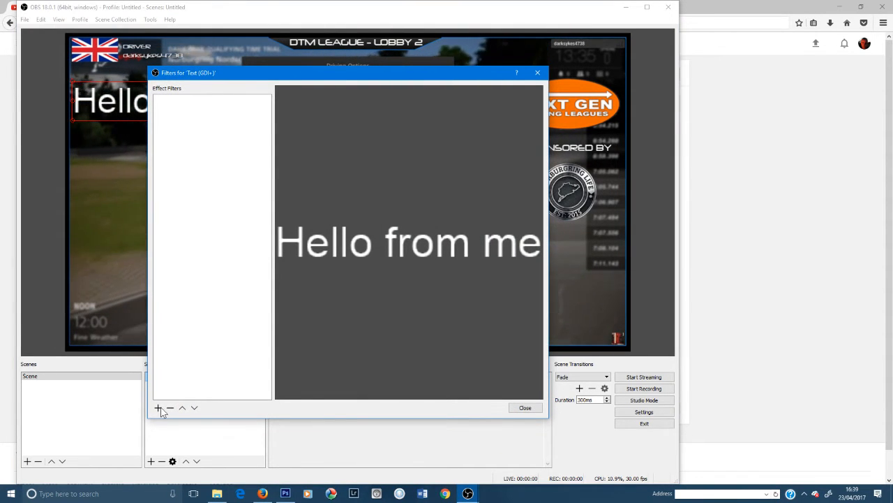
left_click(159, 408)
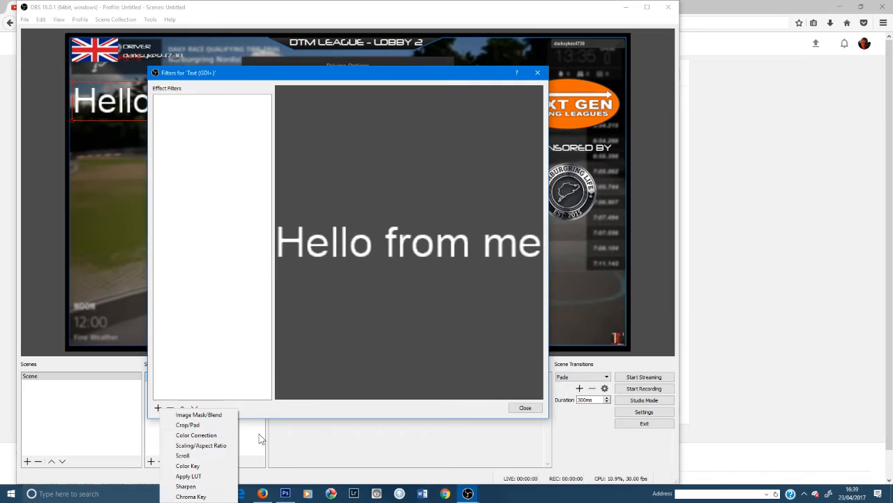
left_click(210, 455)
left_click(330, 261)
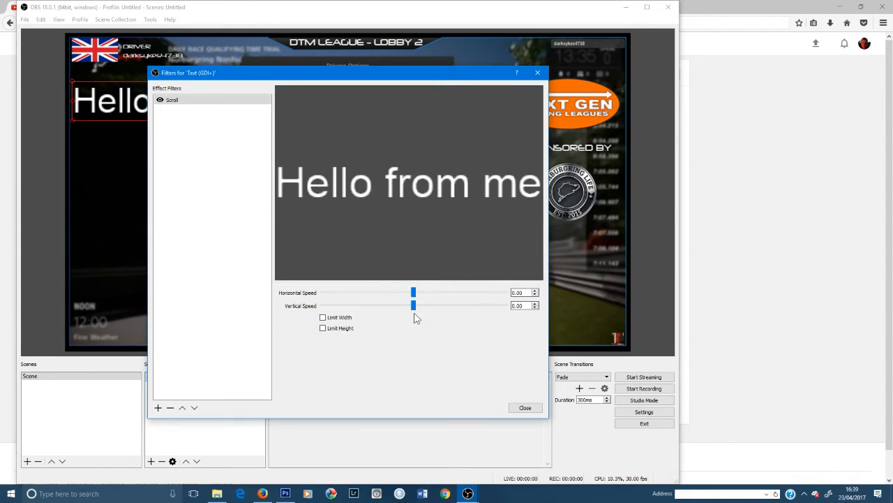
Set the Scroll filter's horizontal speed to 190 and move the text to the upper middle of the frame.
left_click_drag(416, 296, 449, 293)
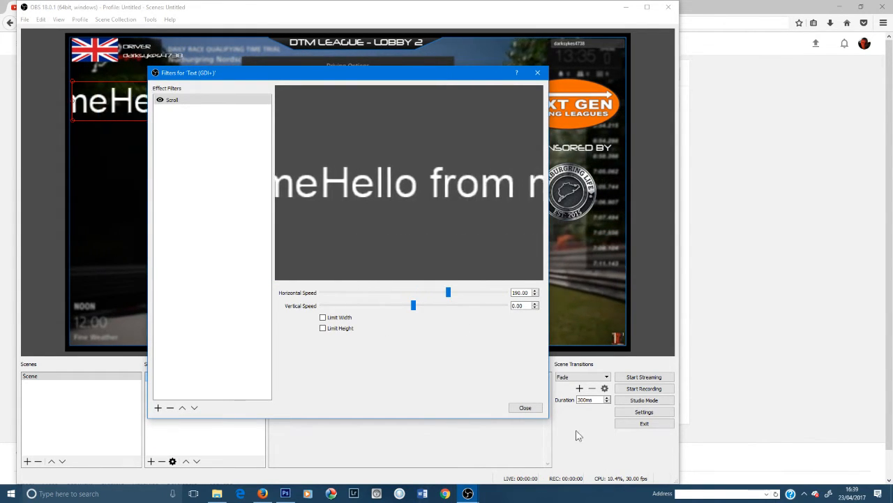
left_click(525, 407)
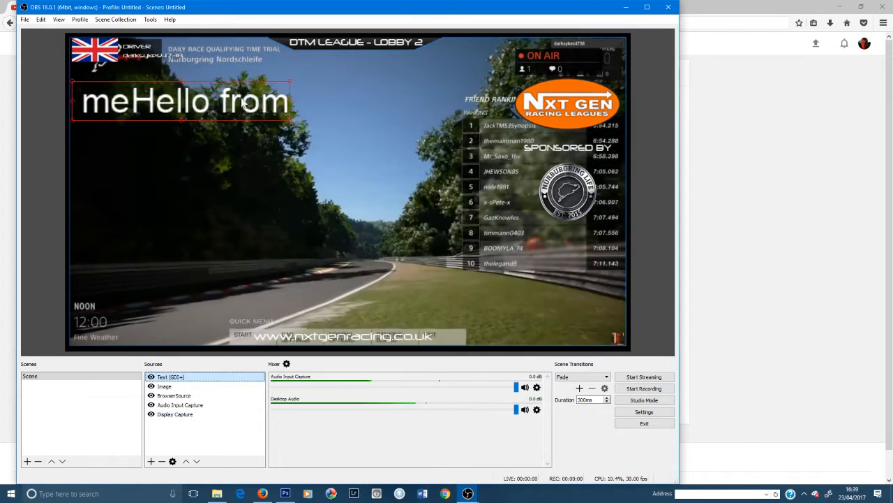
left_click_drag(236, 112, 391, 102)
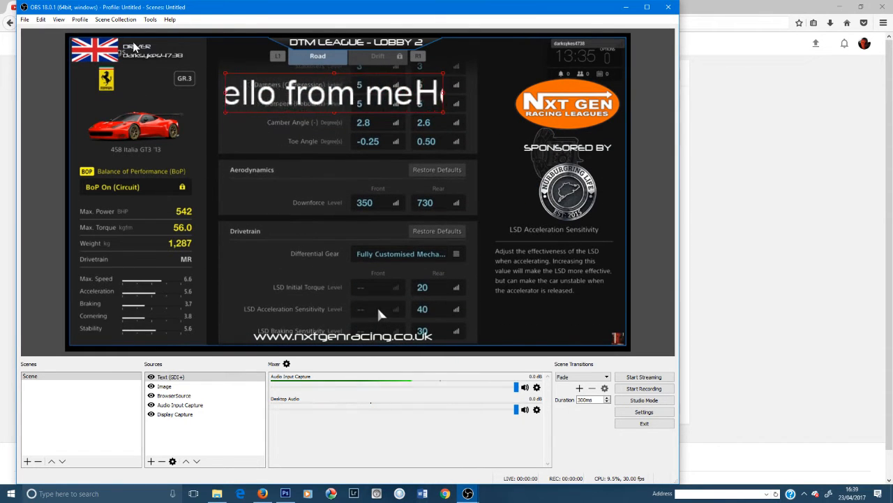
Add a new Image source with the Nxt Gen Sports HD logo from the Logos folder, scaled to about half size below the driver name.
left_click(150, 461)
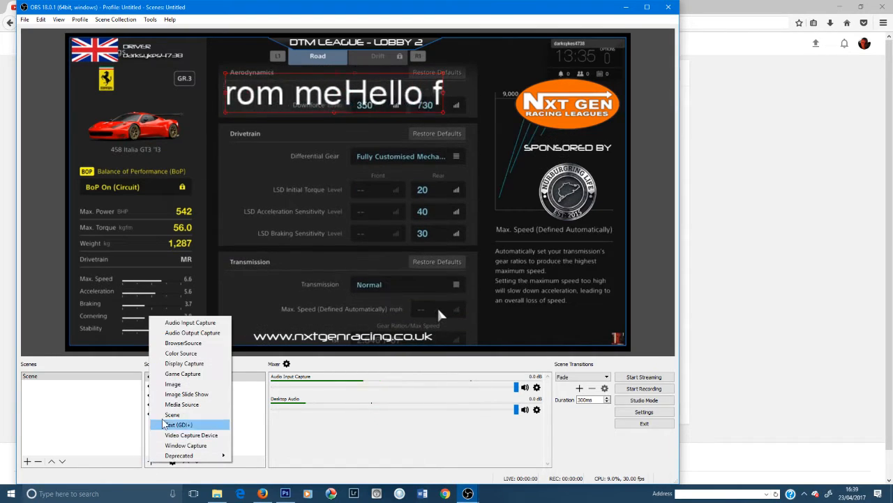
left_click(183, 384)
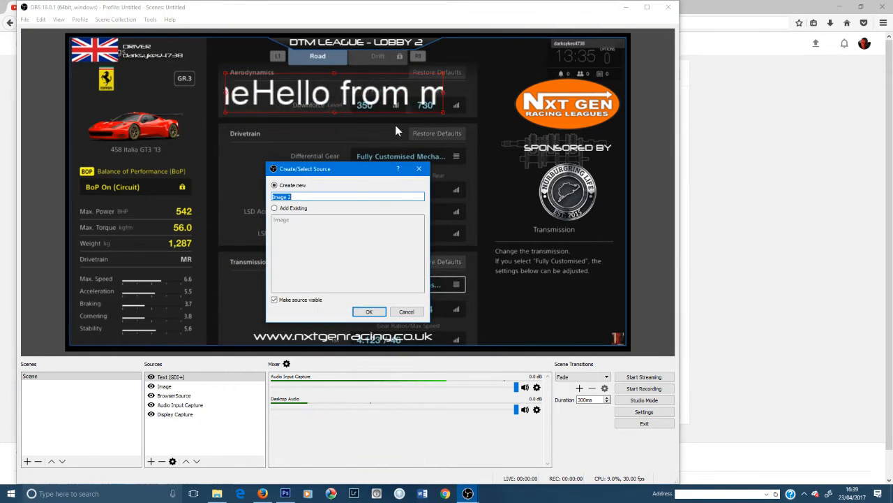
left_click(370, 312)
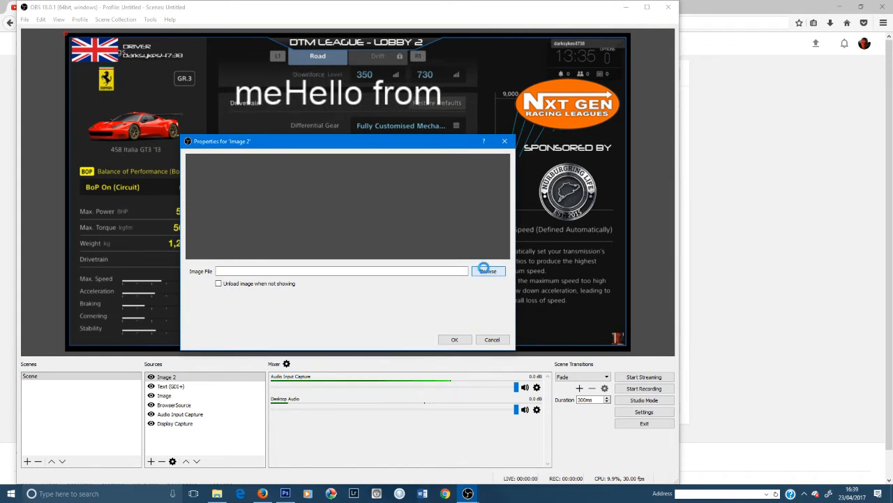
left_click(337, 170)
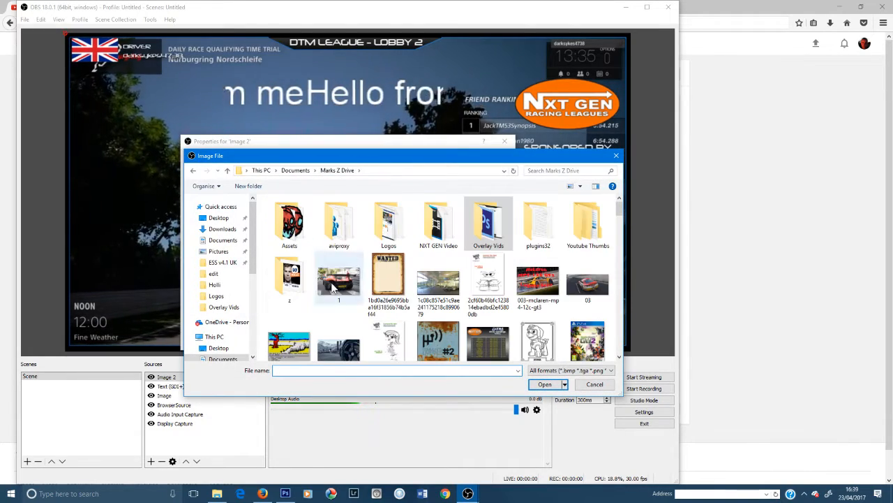
double_click(389, 213)
scroll(571, 328, "down", 5)
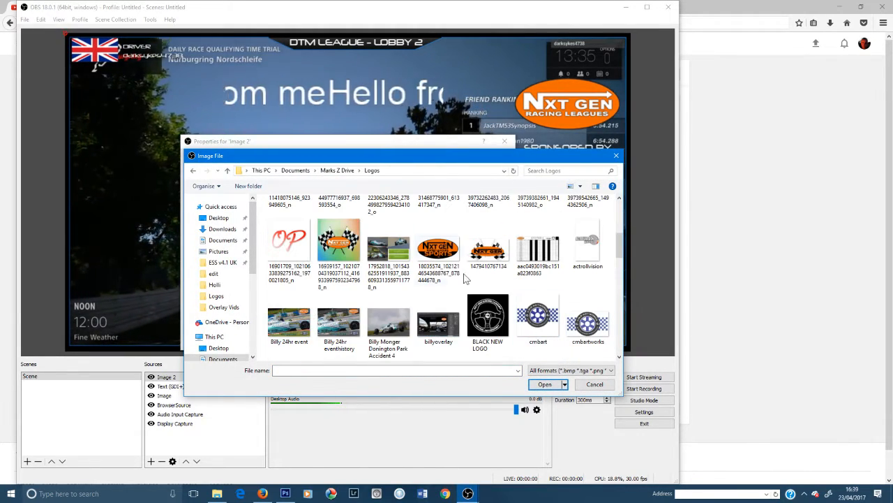
left_click(446, 257)
double_click(447, 257)
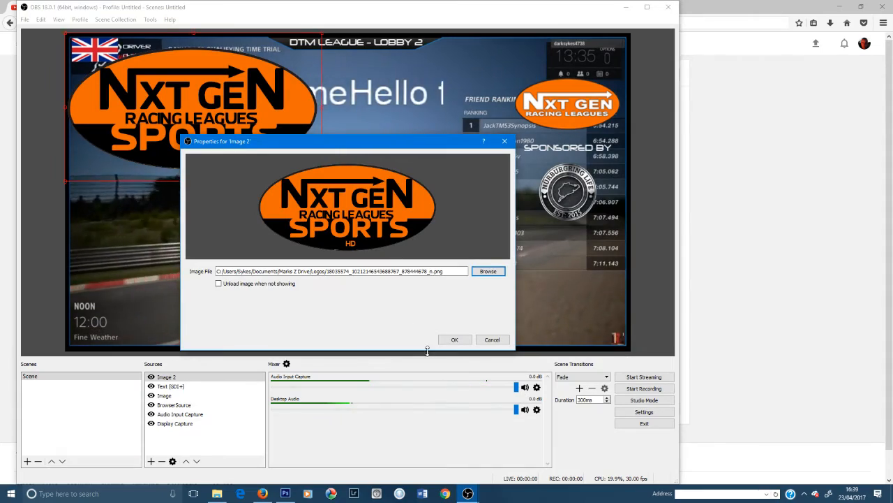
left_click(452, 340)
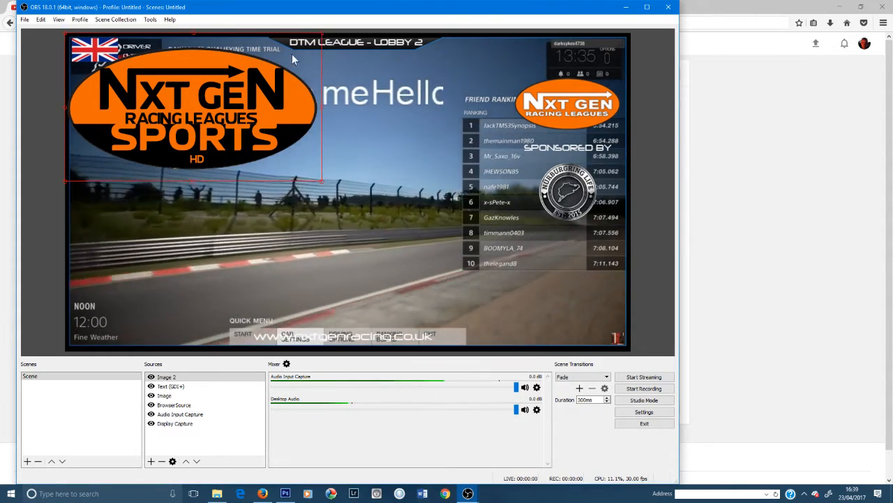
left_click_drag(320, 34, 185, 131)
left_click_drag(130, 142, 157, 148)
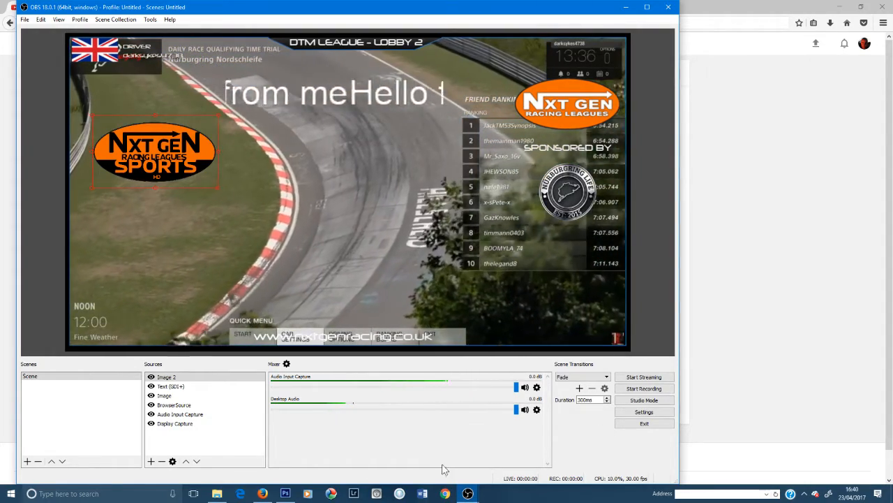
Select 23MP75-4 (NVIDIA High Definition Audio) as the desktop audio device in the audio settings.
left_click(642, 411)
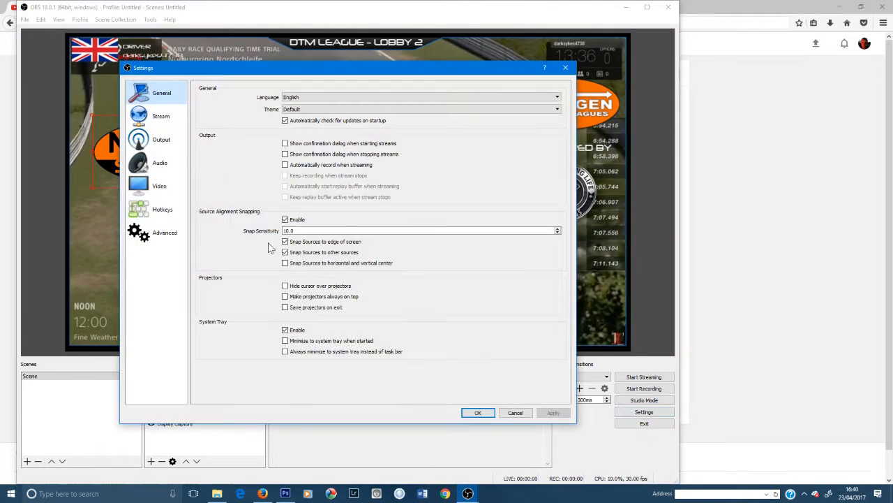
left_click(158, 160)
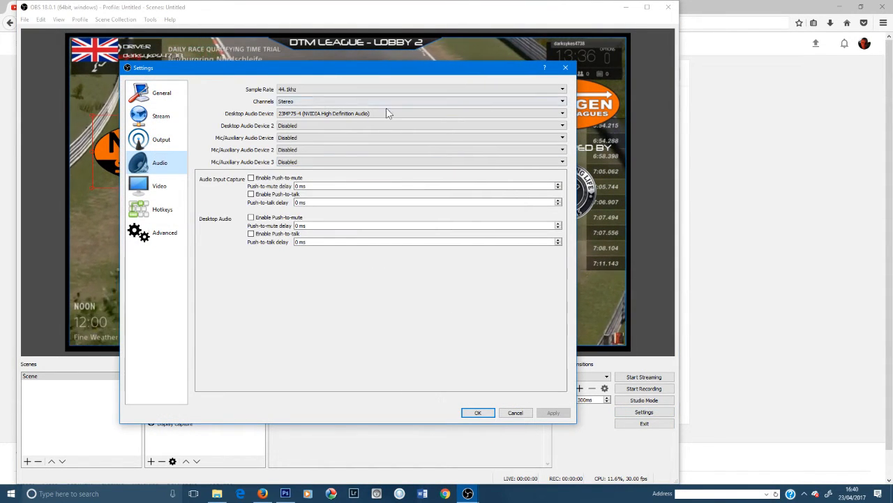
left_click(314, 113)
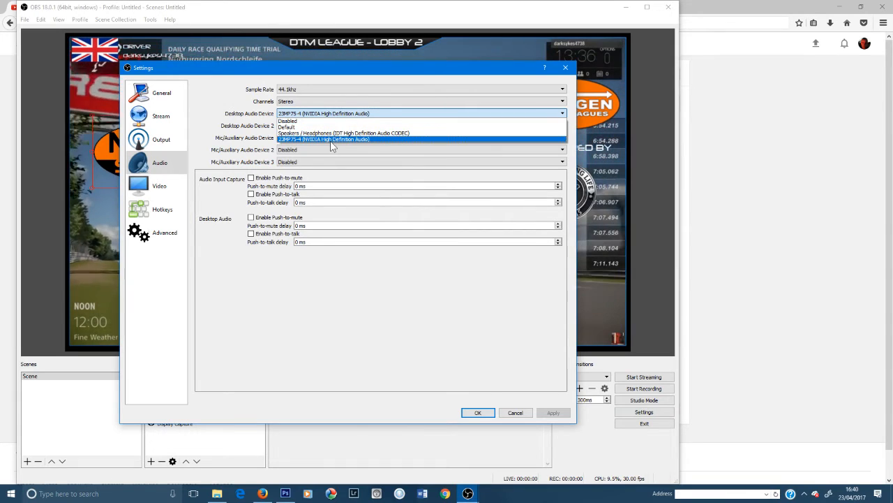
left_click(332, 140)
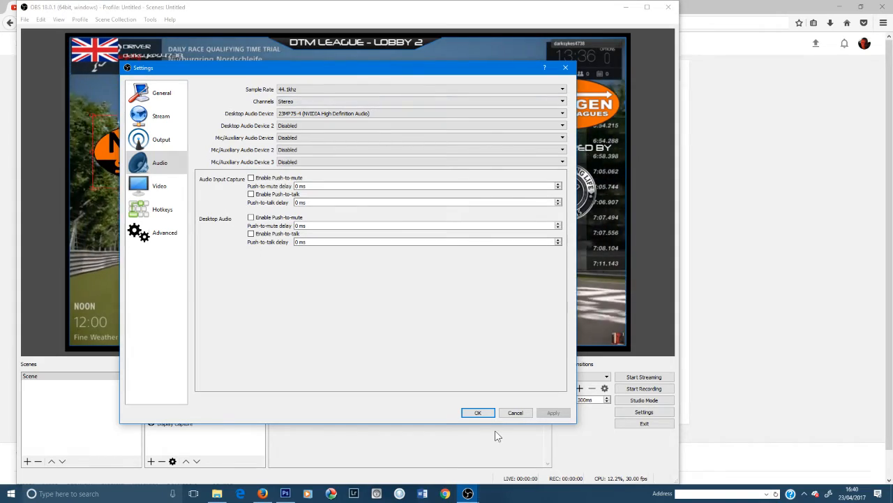
left_click(476, 414)
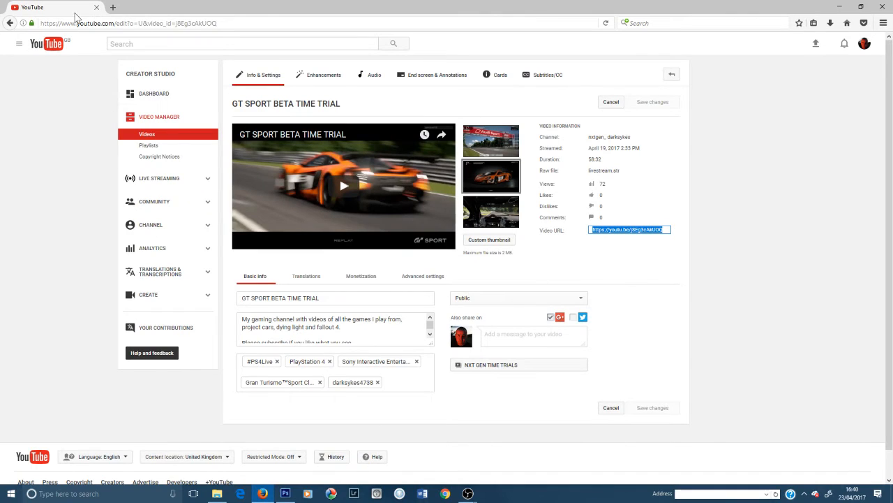
In the browser, open the Facebook page's video library, start creating a live video and copy its stream key.
type("facebook.com/")
key("Return")
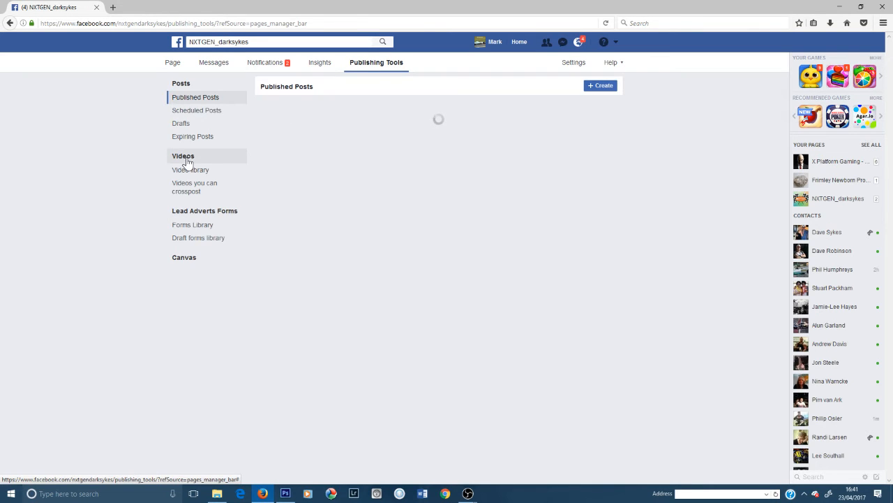
left_click(185, 160)
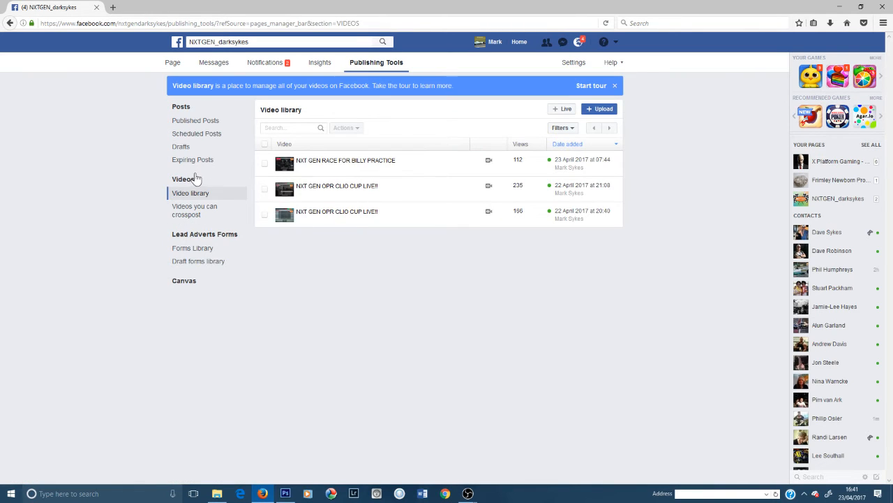
left_click(559, 112)
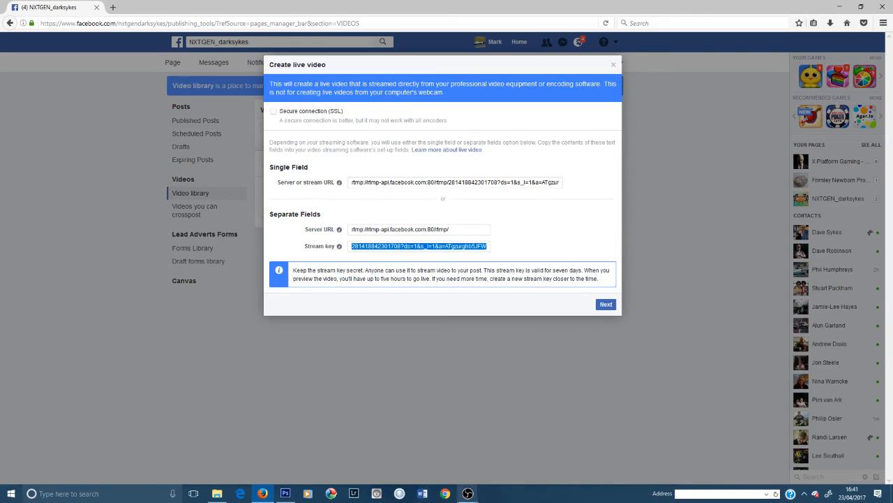
Back in OBS, set the streaming service to Facebook Live and paste the copied stream key.
mouse_move(468, 493)
left_click(506, 441)
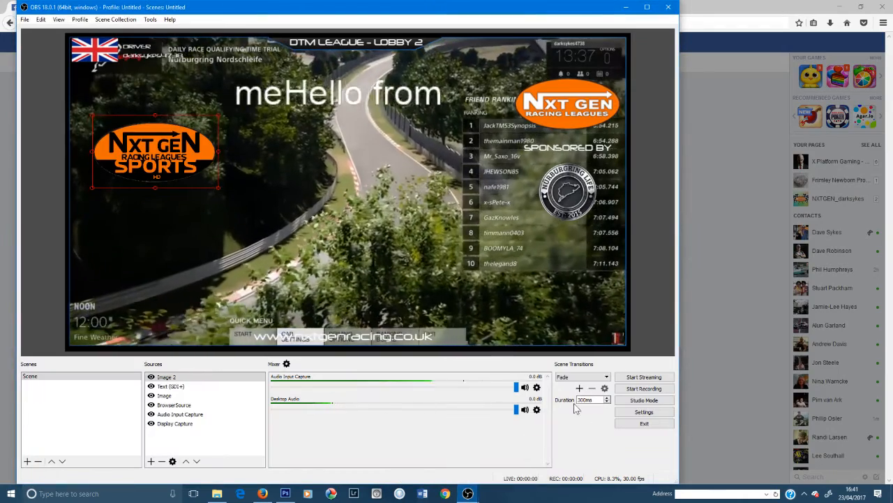
left_click(644, 411)
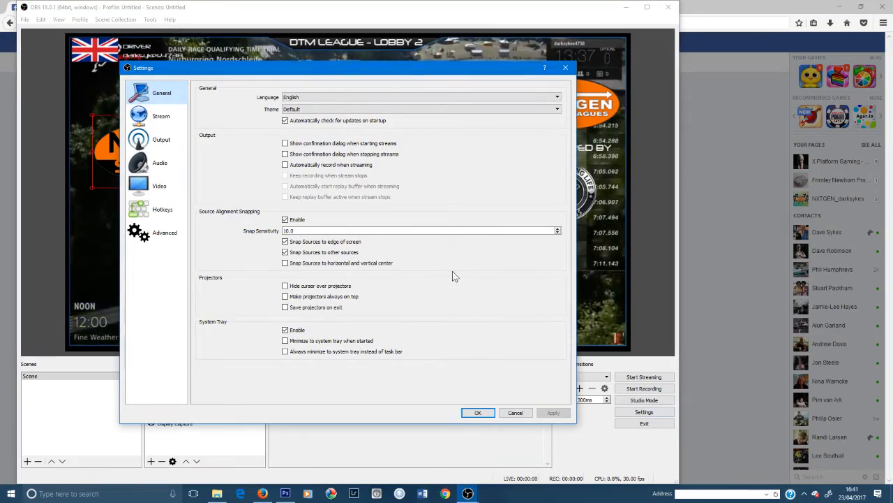
left_click(565, 68)
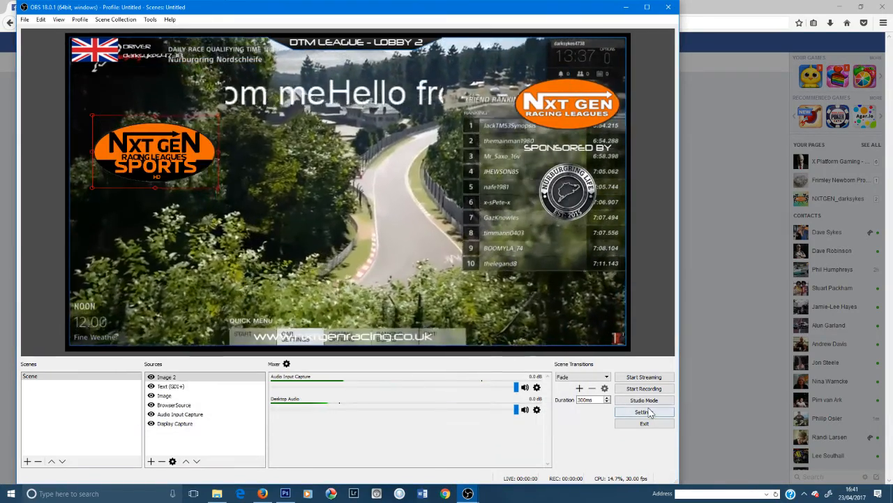
left_click(643, 412)
left_click(161, 119)
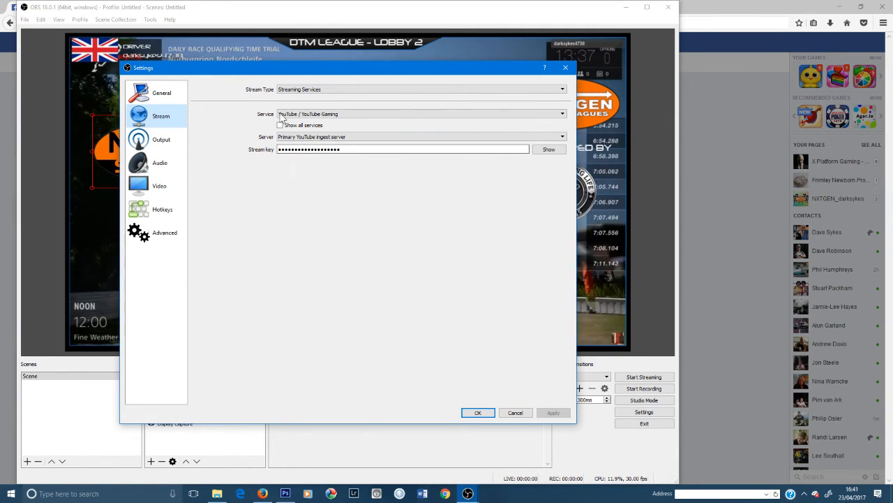
left_click(526, 114)
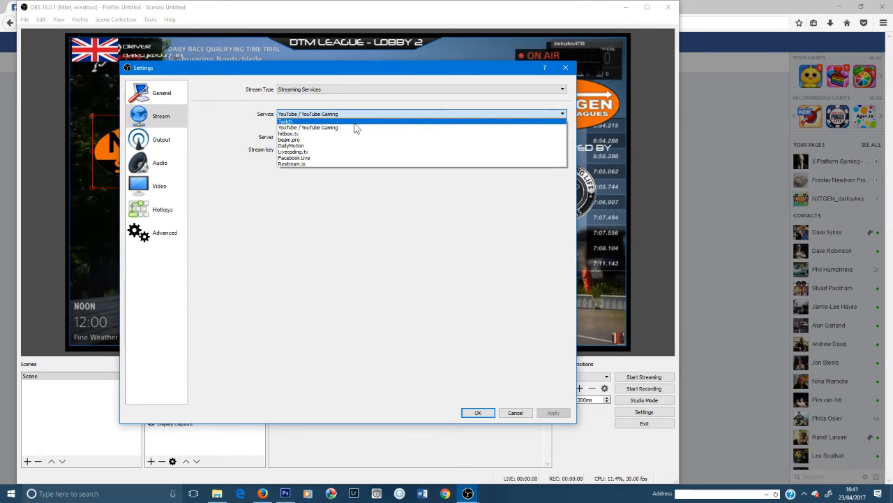
left_click(335, 158)
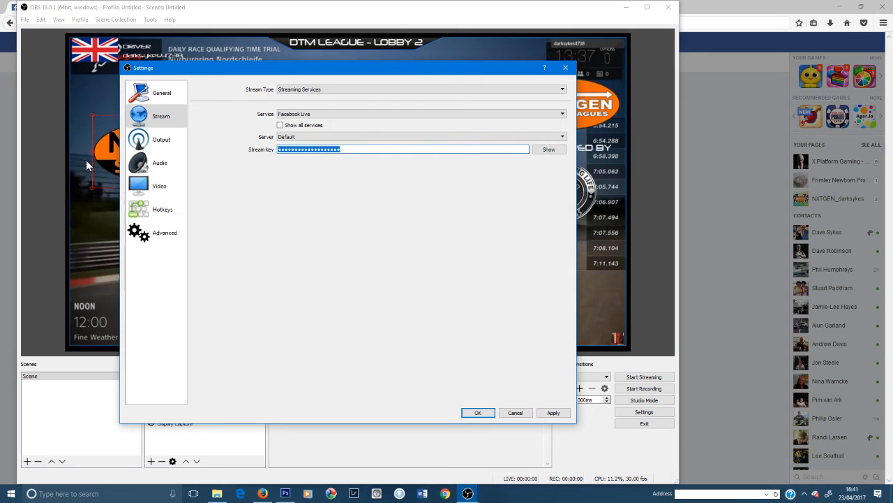
key("ctrl+v")
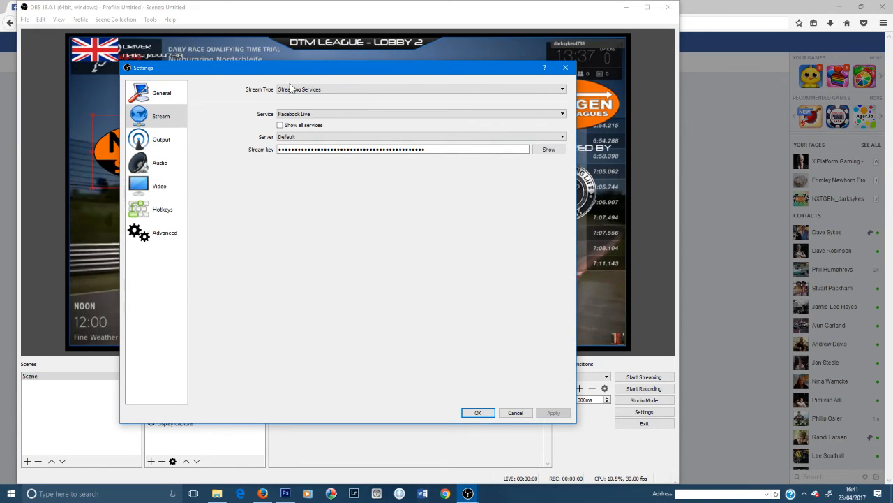
Review the resolution settings and the available common FPS values in the video settings, and close the settings.
left_click(142, 189)
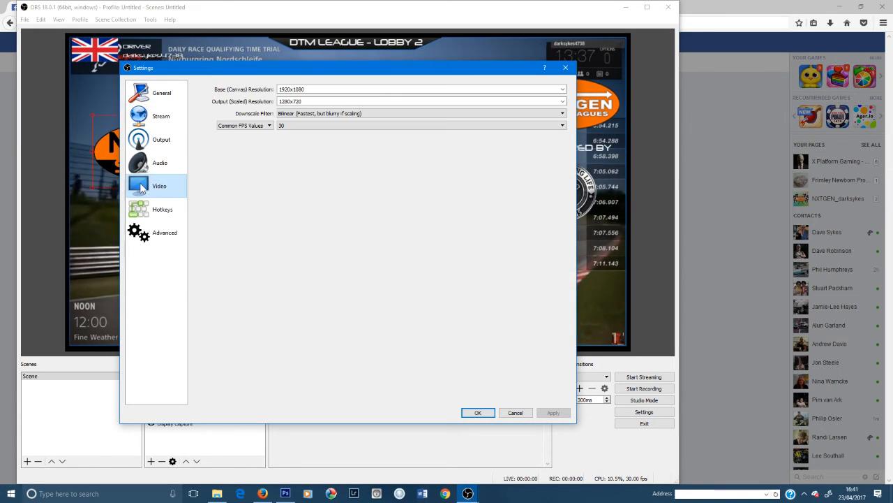
left_click(319, 126)
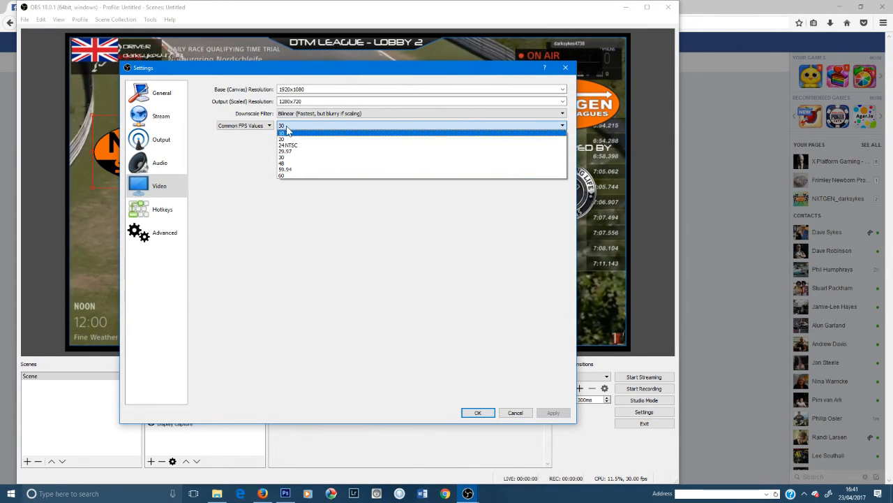
left_click(235, 179)
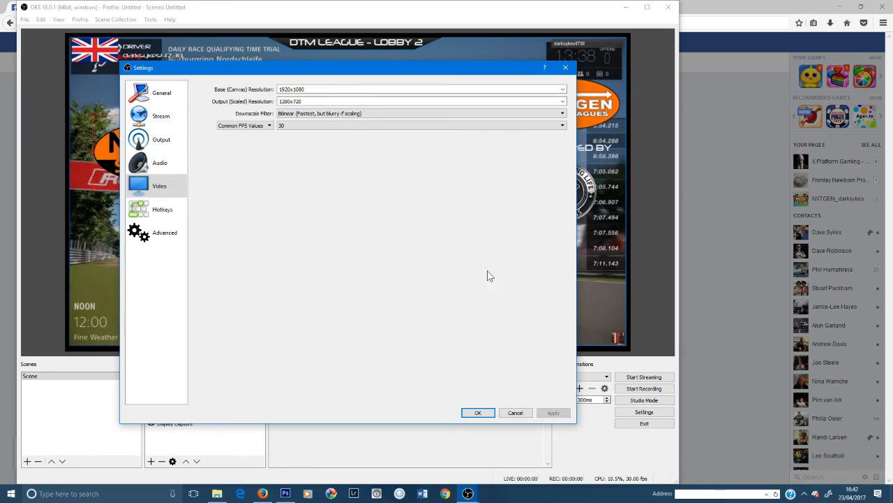
left_click(480, 413)
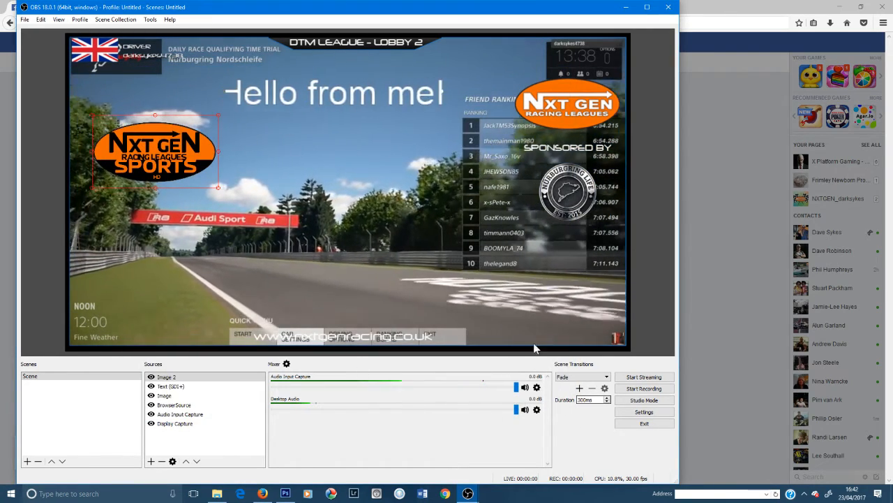
Start streaming in OBS, switch to the browser and advance Facebook's live video setup to the preview stage.
left_click(639, 381)
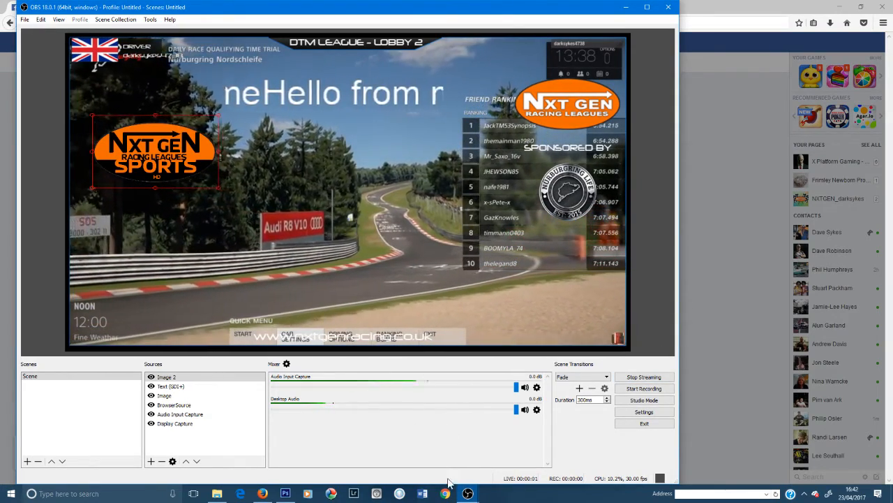
key("alt+Tab")
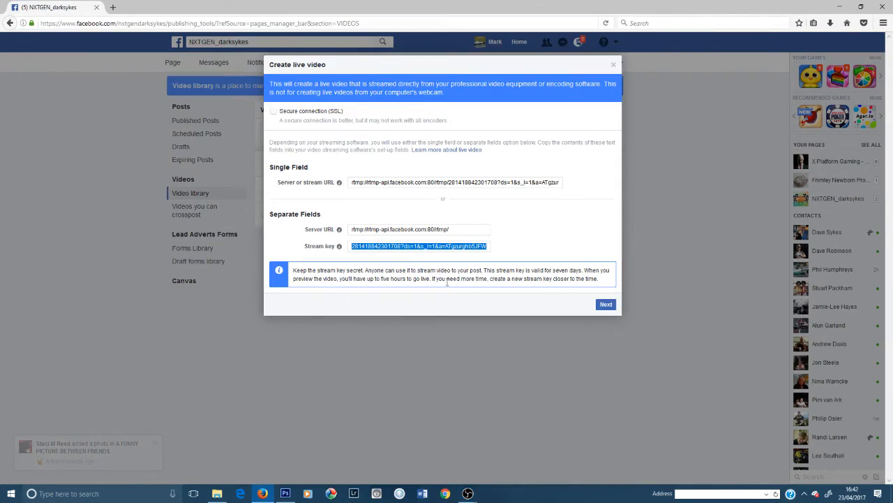
left_click(602, 304)
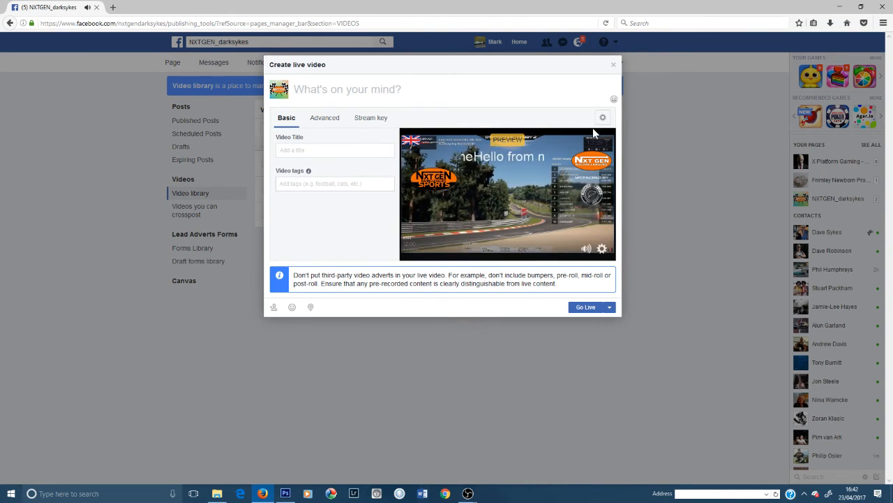
Title the live video "NXT GEN RACE 1" and close the setup without going live, discarding the draft.
left_click(327, 152)
type("Nxt")
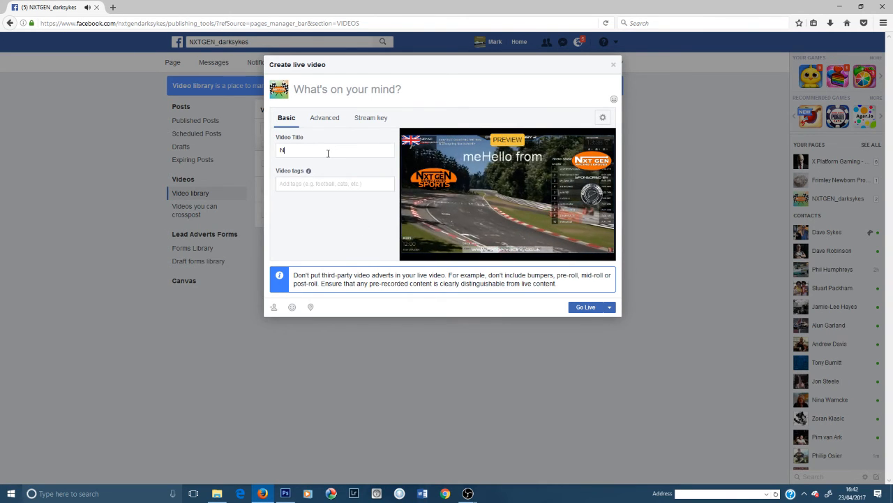
key("BackSpace")
key("BackSpace")
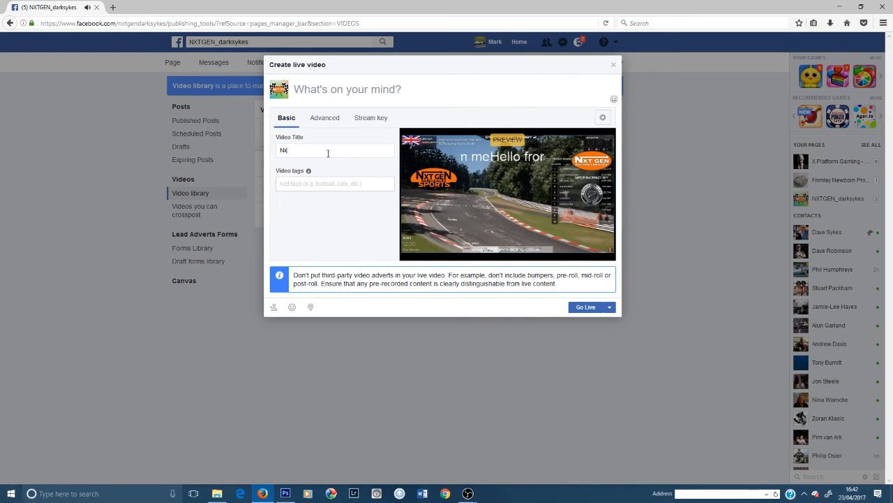
type("XT")
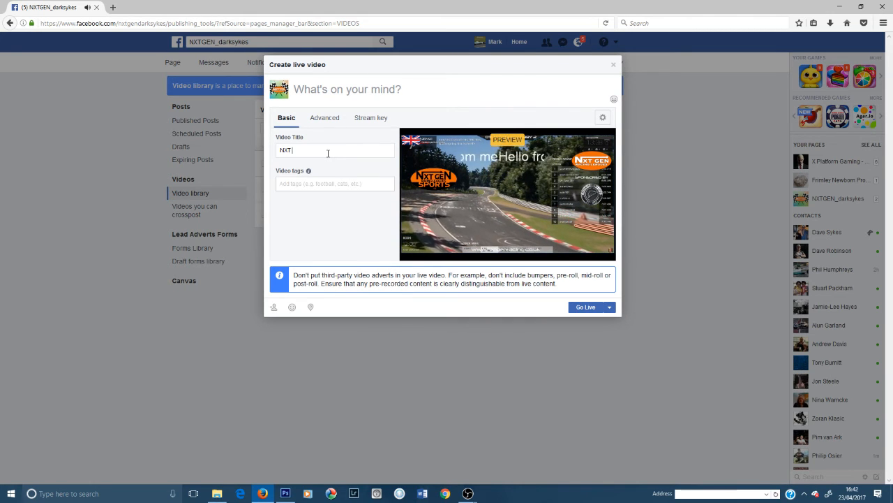
type(" GEN RACE 1")
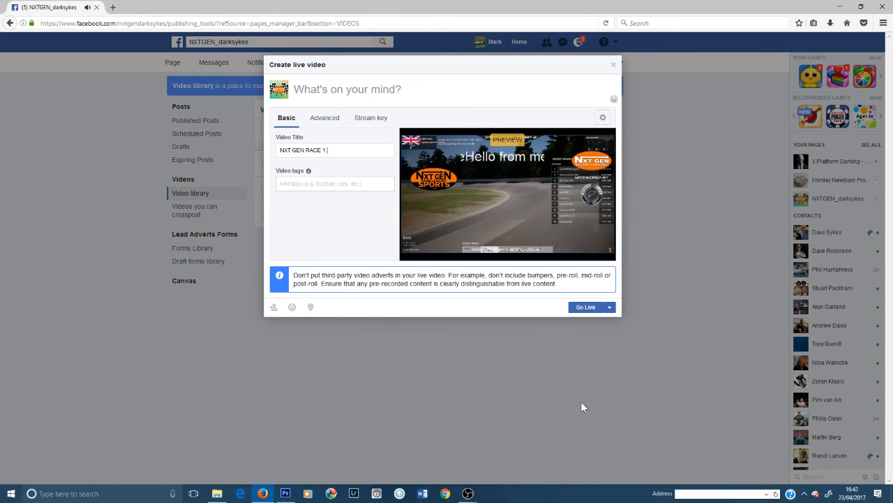
left_click(614, 67)
left_click(515, 200)
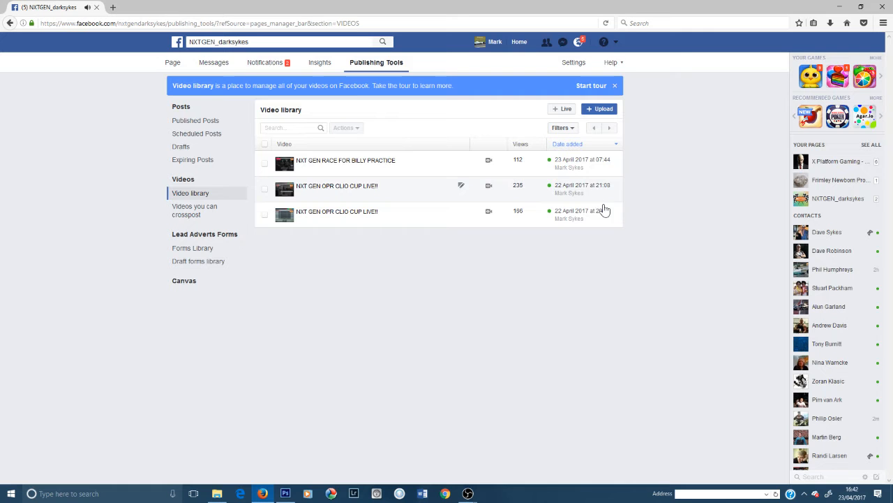
Switch back to OBS, check the stream settings, close them without saving and stop the stream.
mouse_move(466, 494)
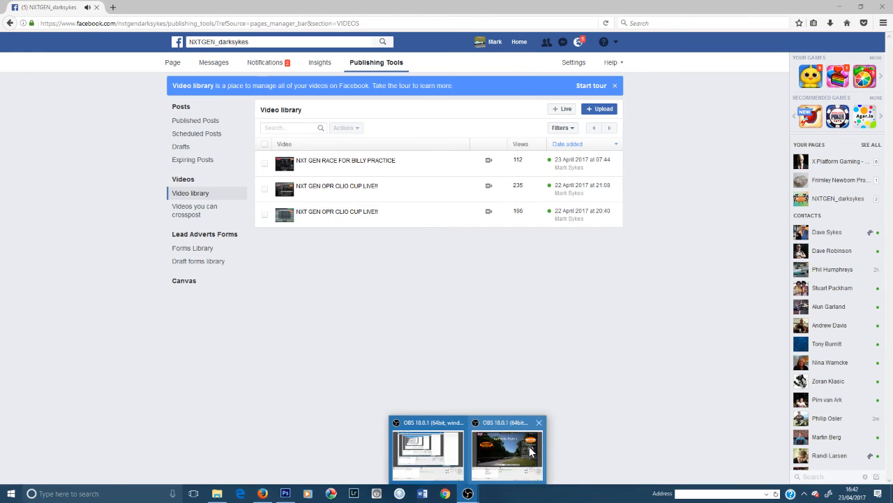
left_click(530, 450)
left_click(643, 412)
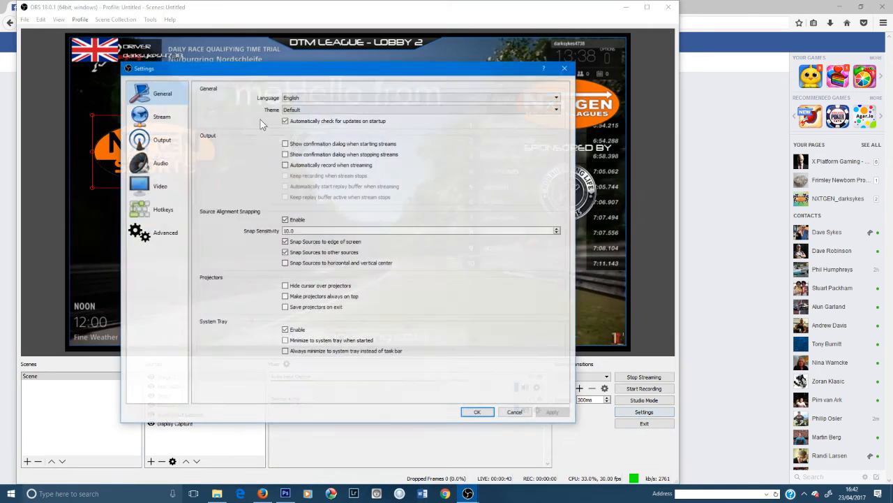
left_click(161, 116)
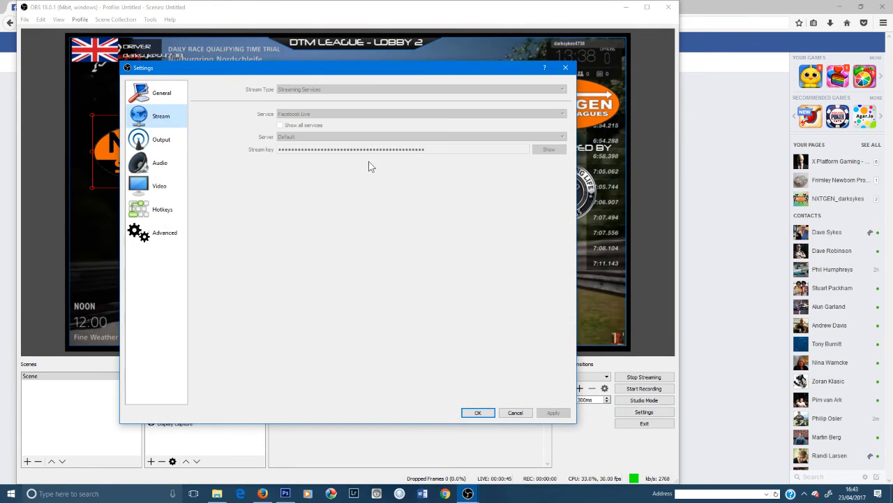
left_click(514, 412)
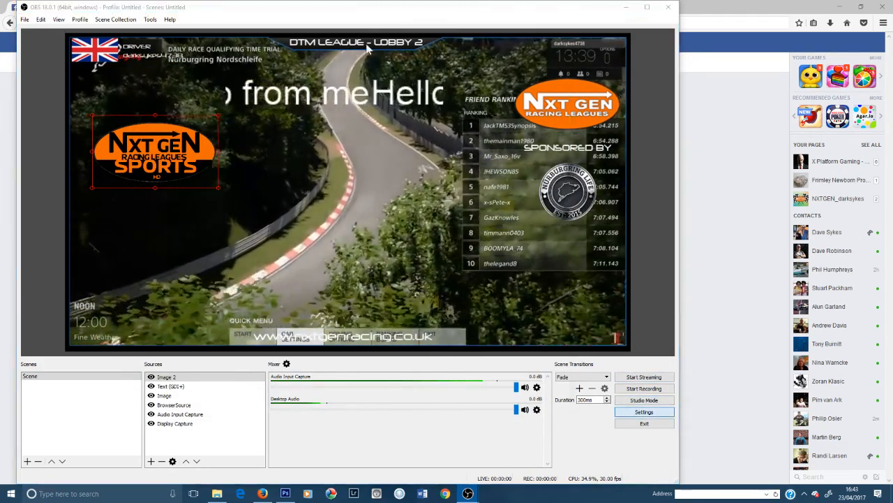
Review the available streaming services in the stream settings, close the settings and exit OBS.
left_click(637, 412)
left_click(160, 116)
left_click(358, 115)
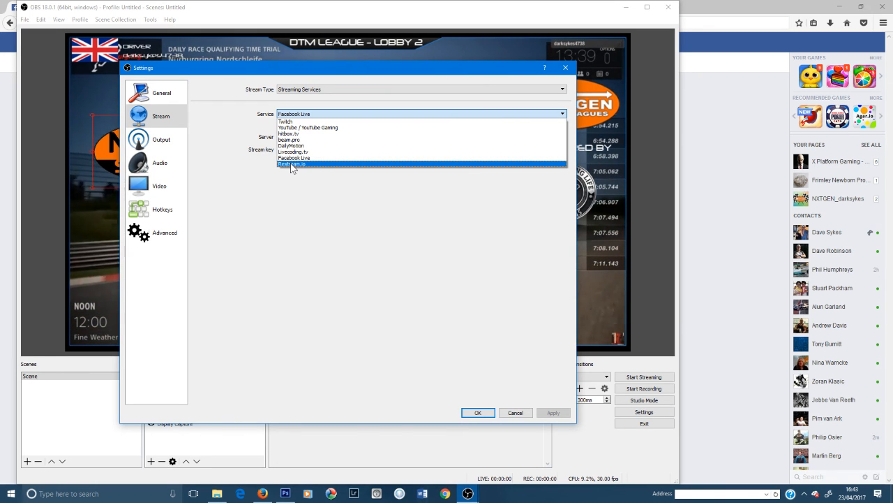
left_click(475, 413)
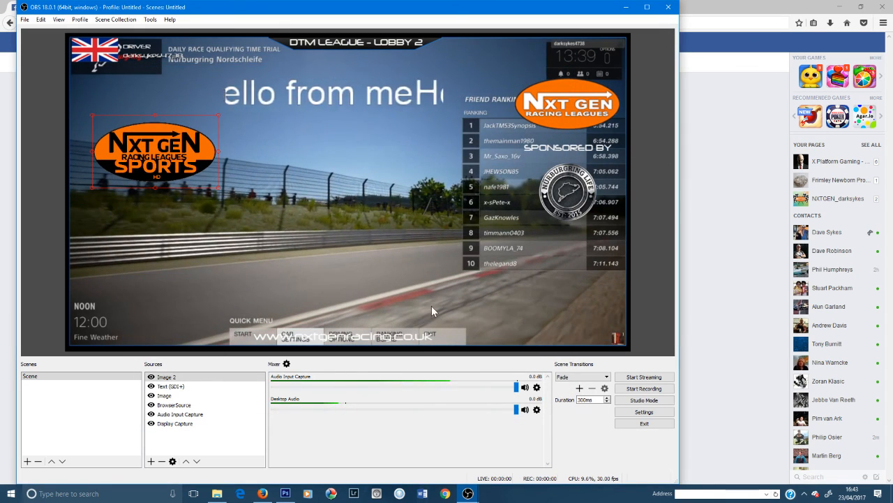
left_click(666, 10)
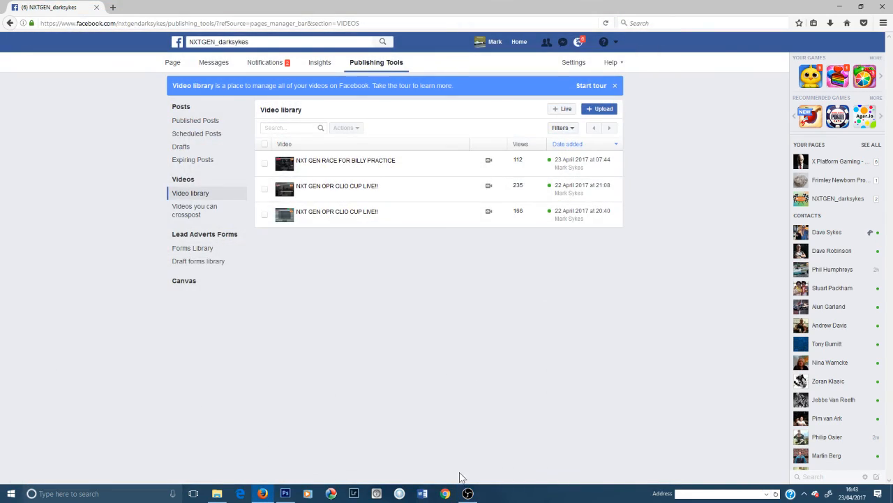